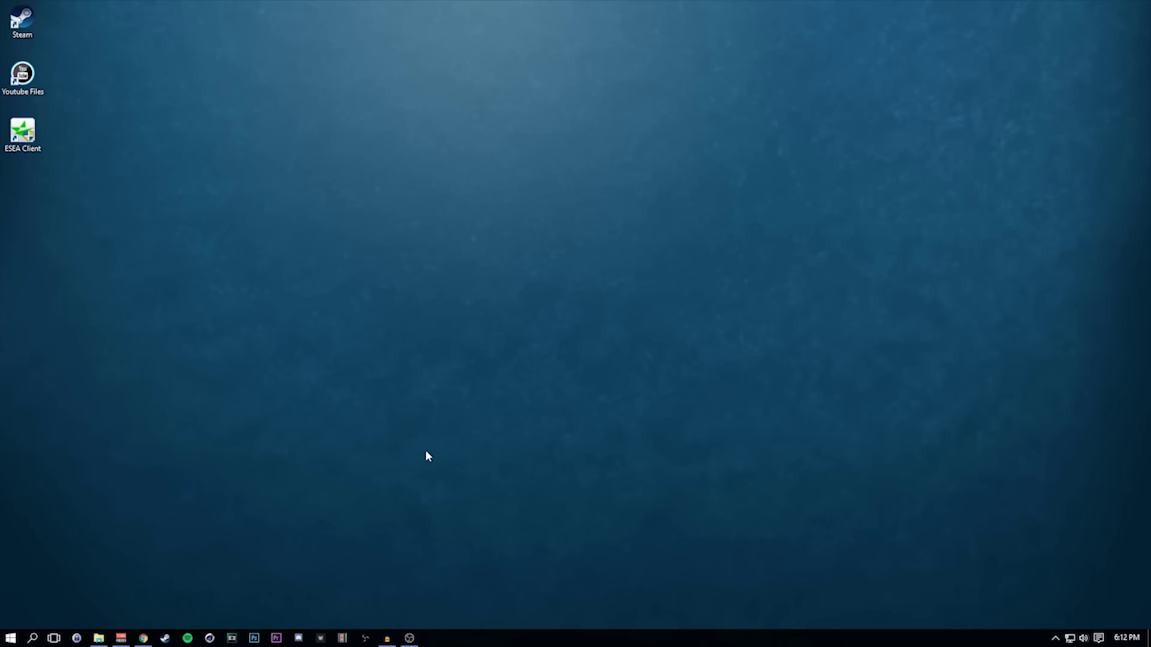
Bring up Chrome, view both microphone tutorial tabs, then switch to the Voicemeeter Banana page tab.
{"action": "left_click", "coordinate": [144, 638]}
{"action": "left_click", "coordinate": [60, 7]}
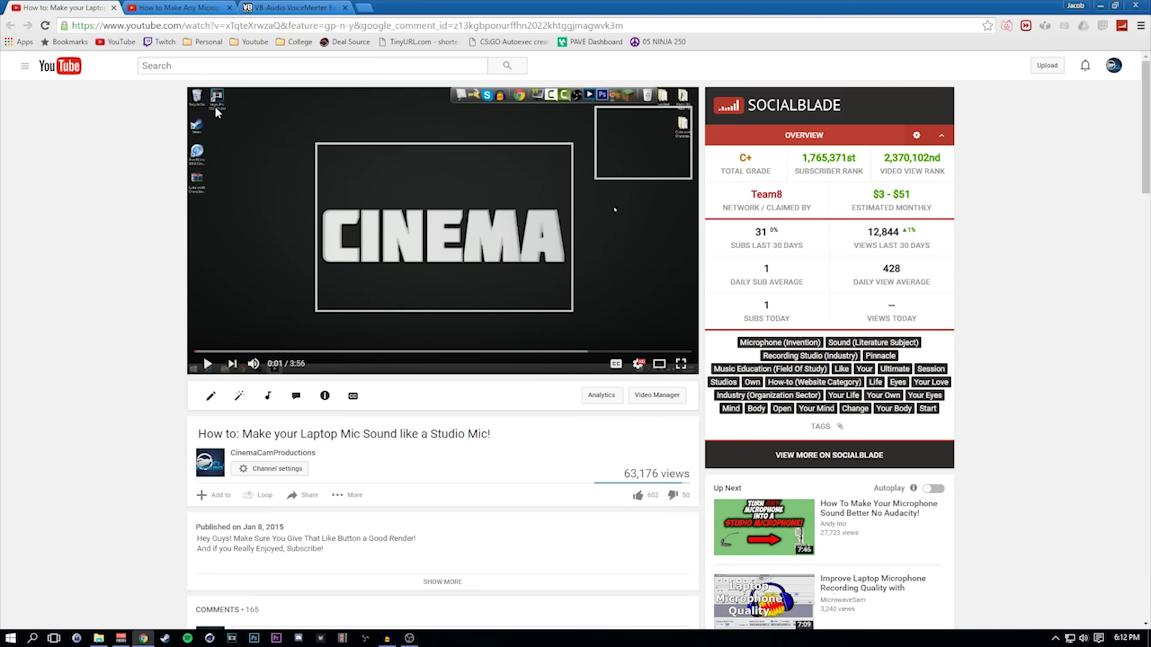
{"action": "left_click", "coordinate": [204, 7]}
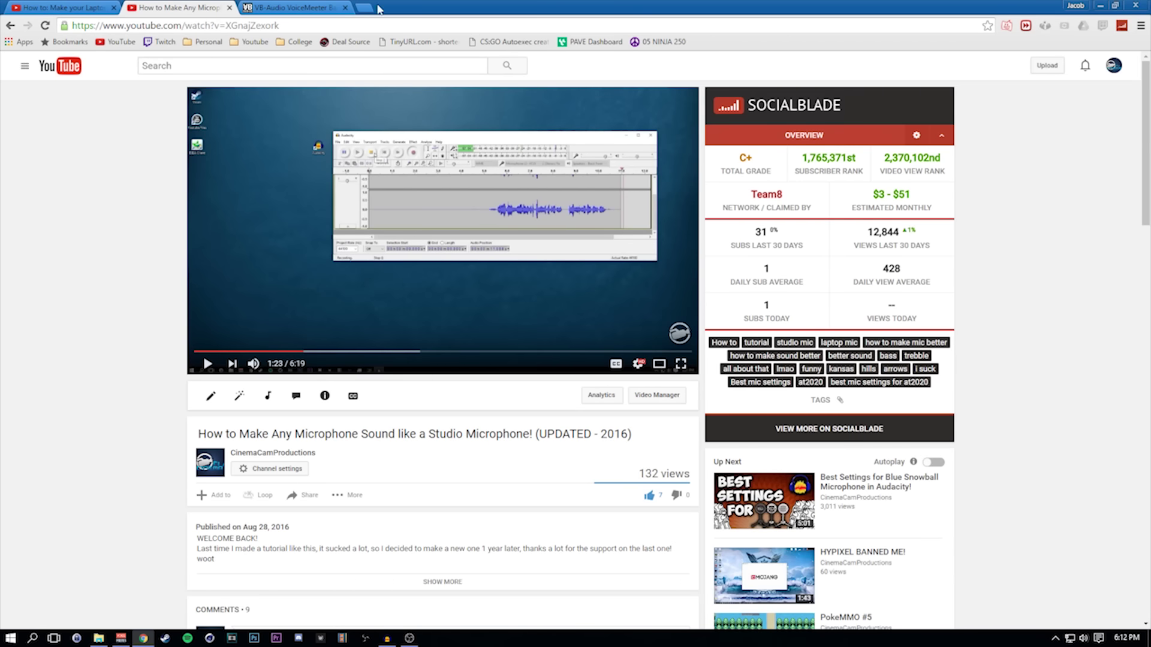
{"action": "left_click", "coordinate": [322, 6]}
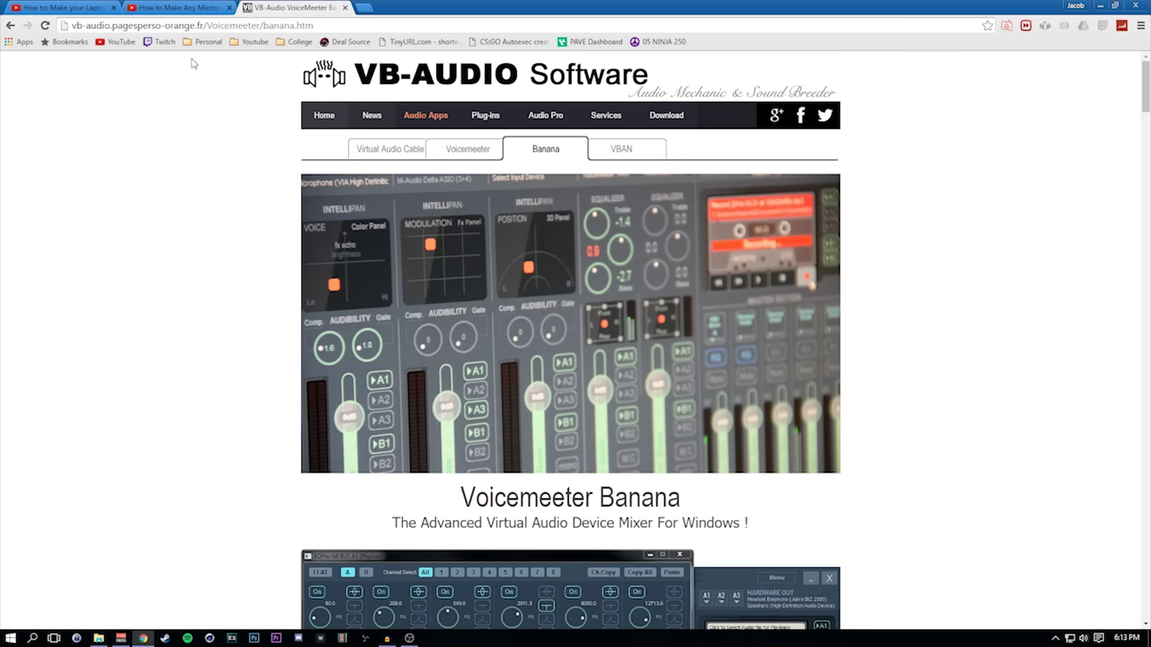
Read the Voicemeeter Banana heading and scroll down the page to the install section.
{"action": "middle_click", "coordinate": [263, 106]}
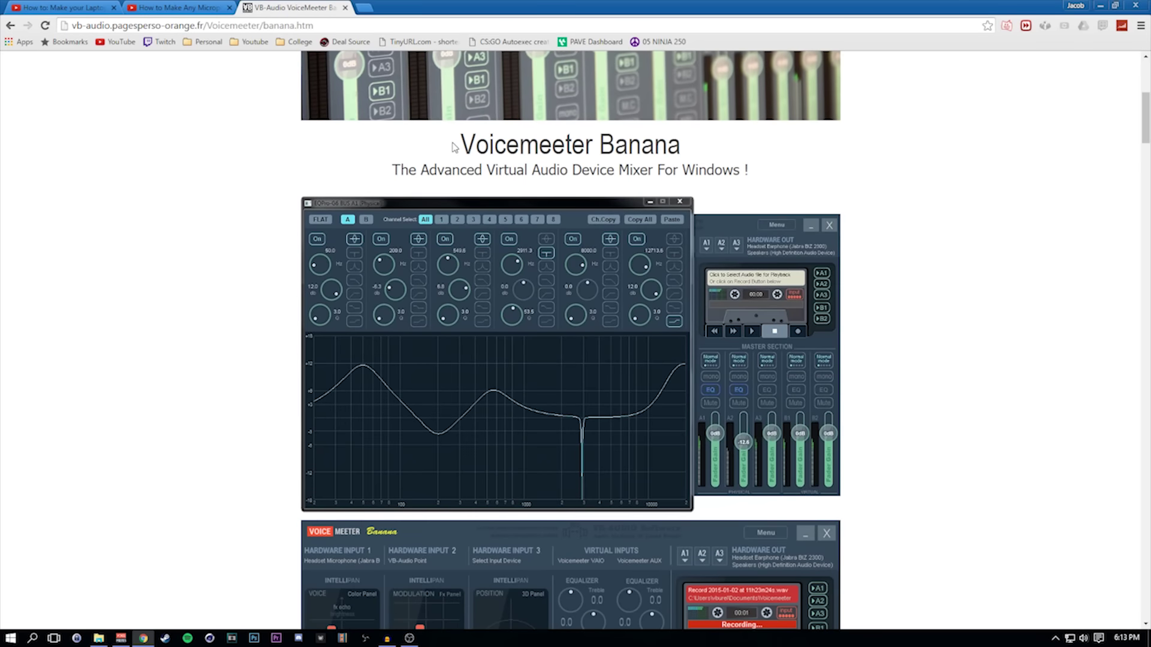
{"action": "left_click_drag", "start_coordinate": [456, 145], "coordinate": [728, 151]}
{"action": "left_click", "coordinate": [729, 152]}
{"action": "scroll", "coordinate": [531, 329], "scroll_direction": "down", "scroll_amount": 7}
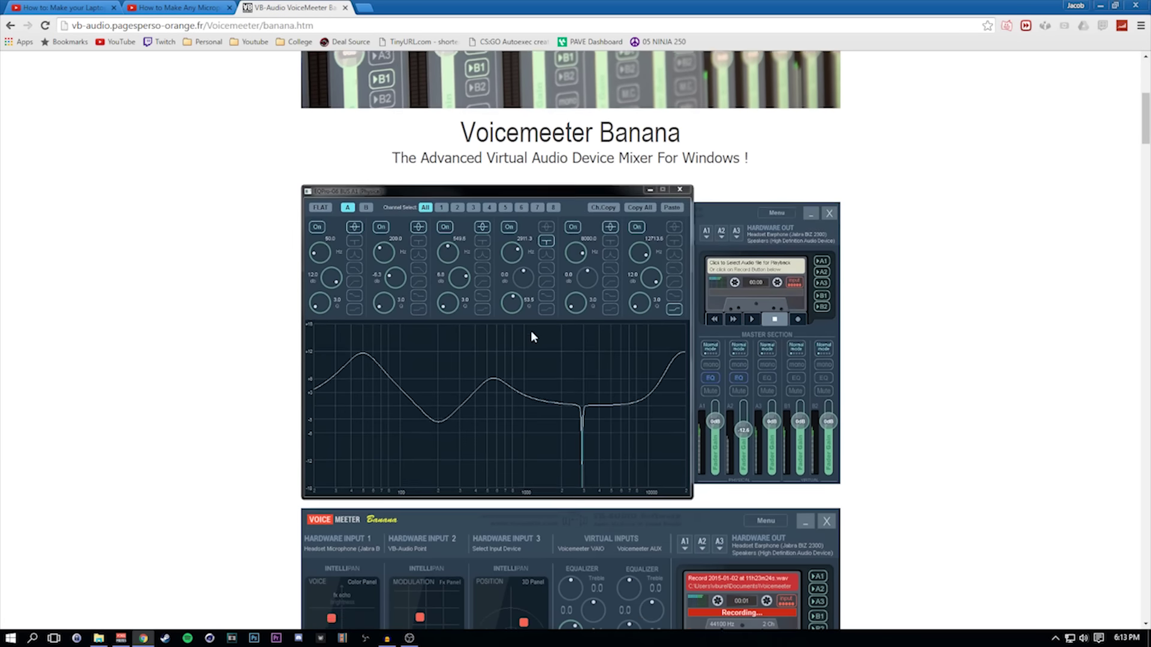
{"action": "scroll", "coordinate": [519, 320], "scroll_direction": "up", "scroll_amount": 10}
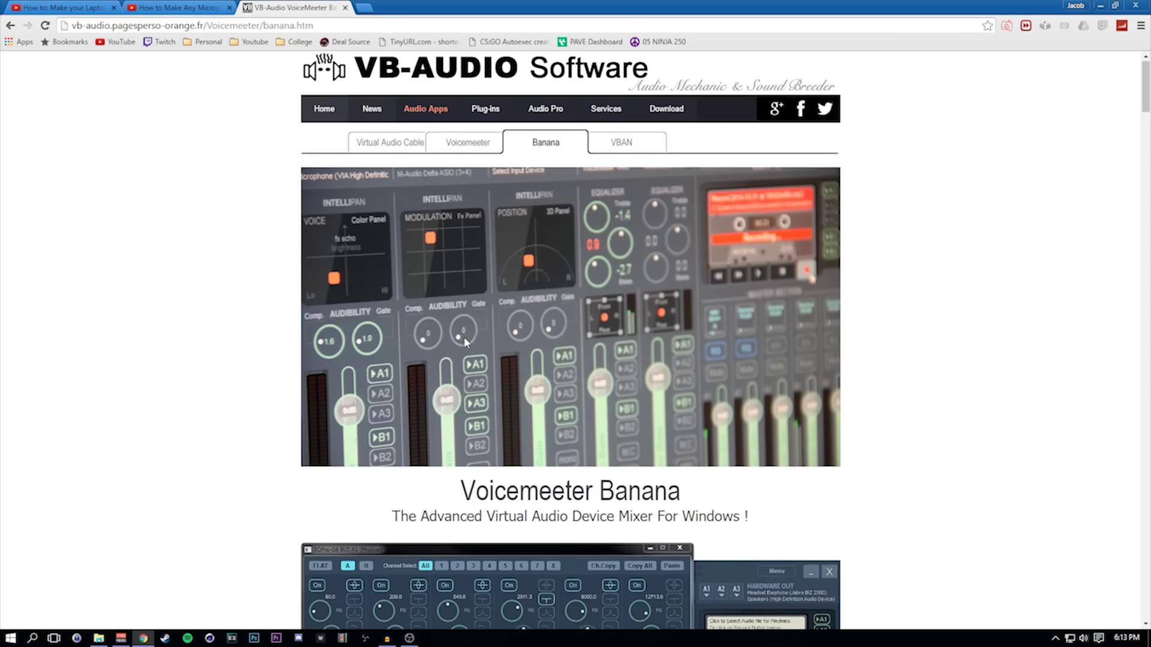
{"action": "scroll", "coordinate": [342, 367], "scroll_direction": "down", "scroll_amount": 15}
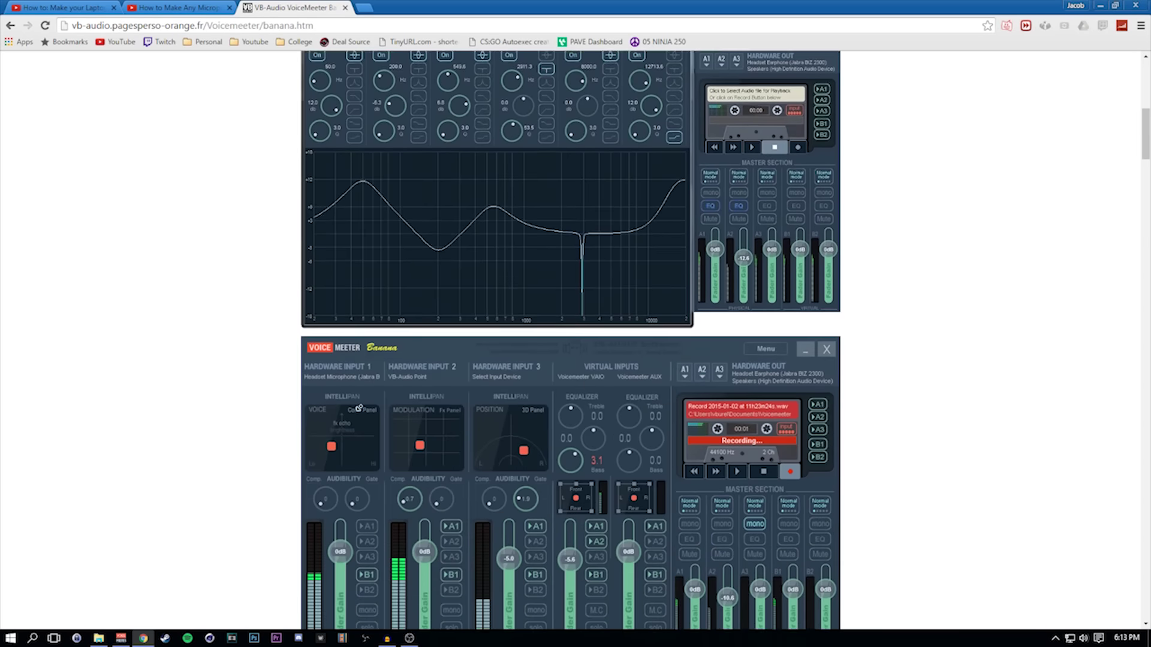
{"action": "scroll", "coordinate": [364, 409], "scroll_direction": "down", "scroll_amount": 10}
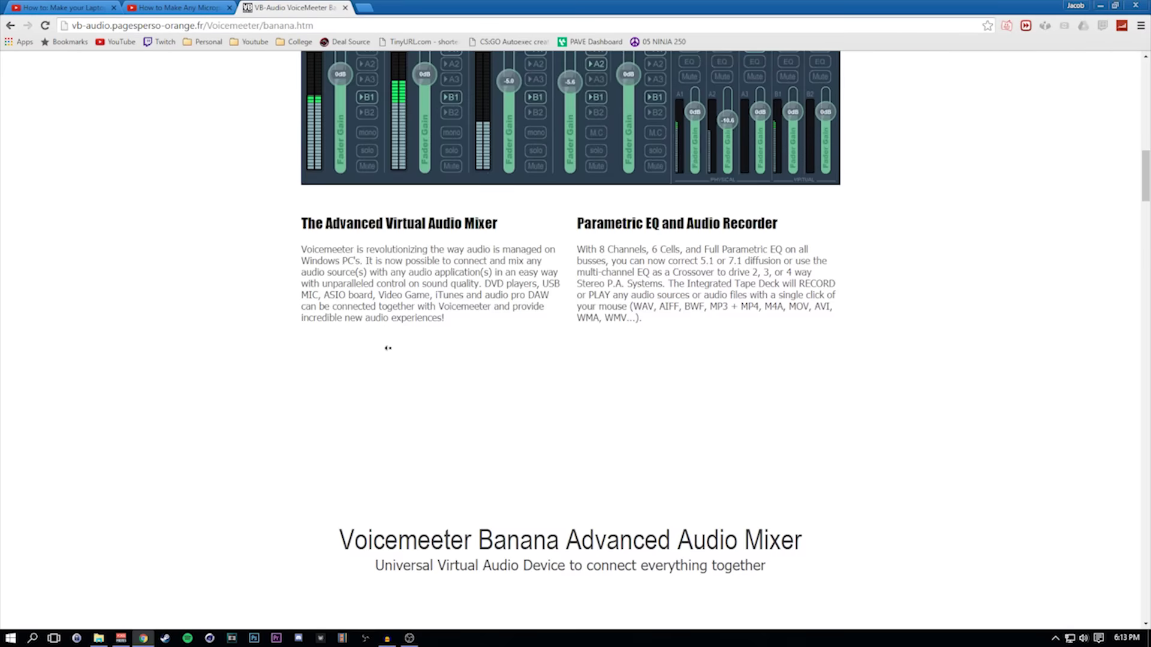
{"action": "scroll", "coordinate": [416, 390], "scroll_direction": "down", "scroll_amount": 10}
{"action": "scroll", "coordinate": [416, 390], "scroll_direction": "down", "scroll_amount": 10}
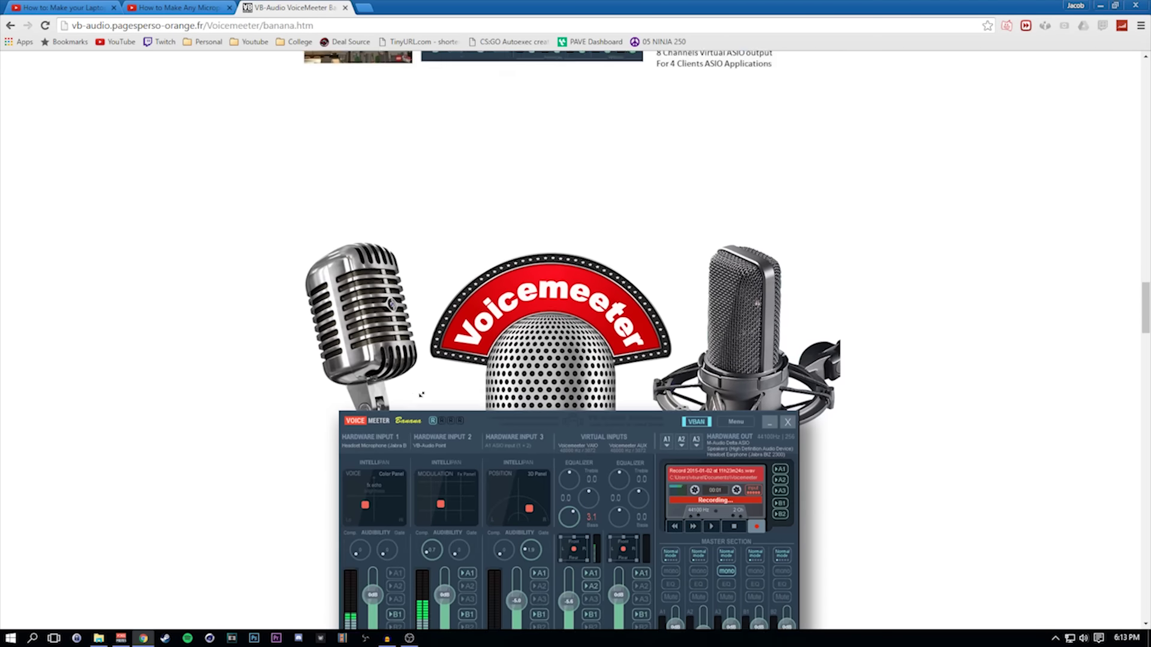
{"action": "scroll", "coordinate": [418, 366], "scroll_direction": "down", "scroll_amount": 3}
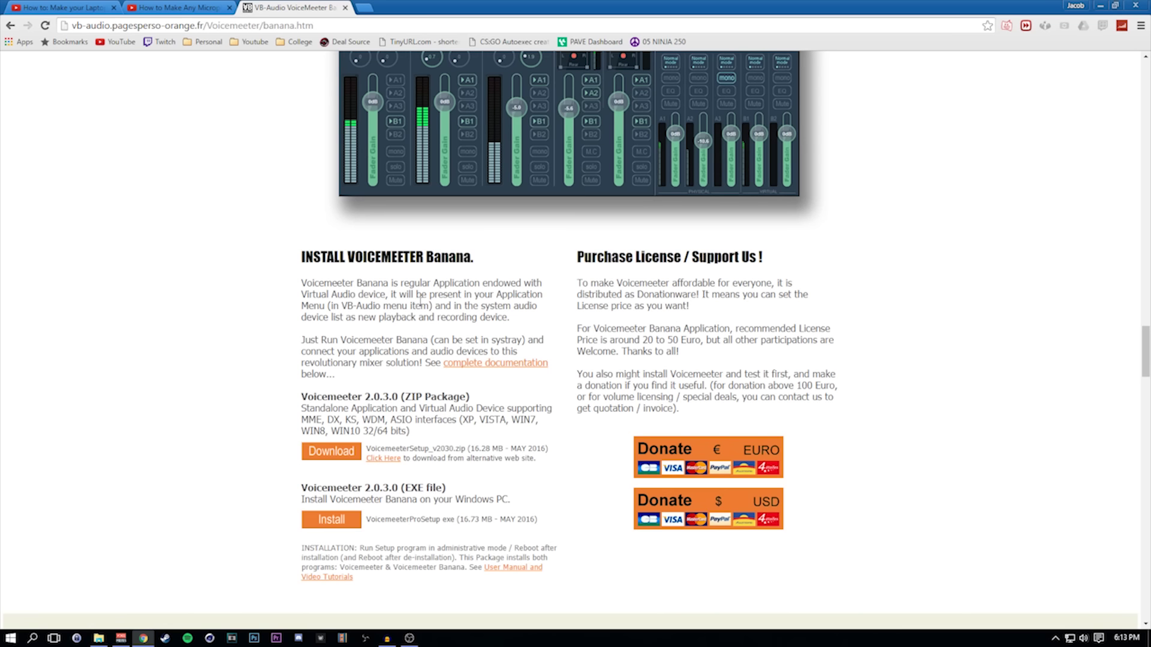
Read the install paragraph, the recommended licence price and the donation options down to USD.
{"action": "left_click_drag", "start_coordinate": [319, 284], "coordinate": [533, 294]}
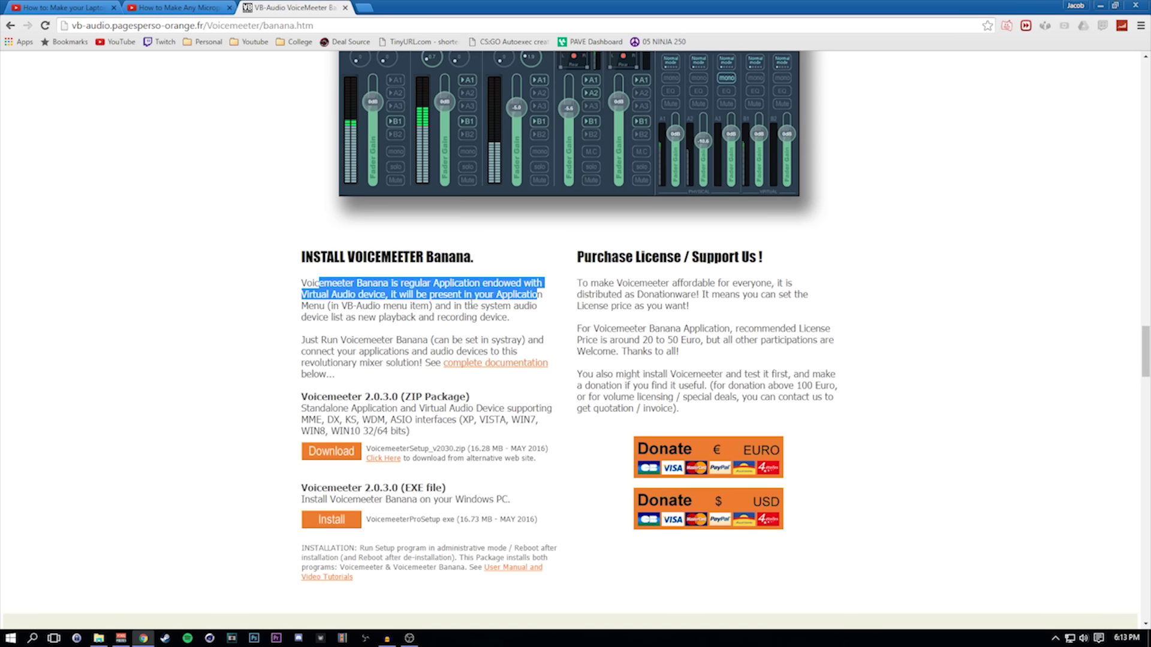
{"action": "left_click", "coordinate": [425, 303]}
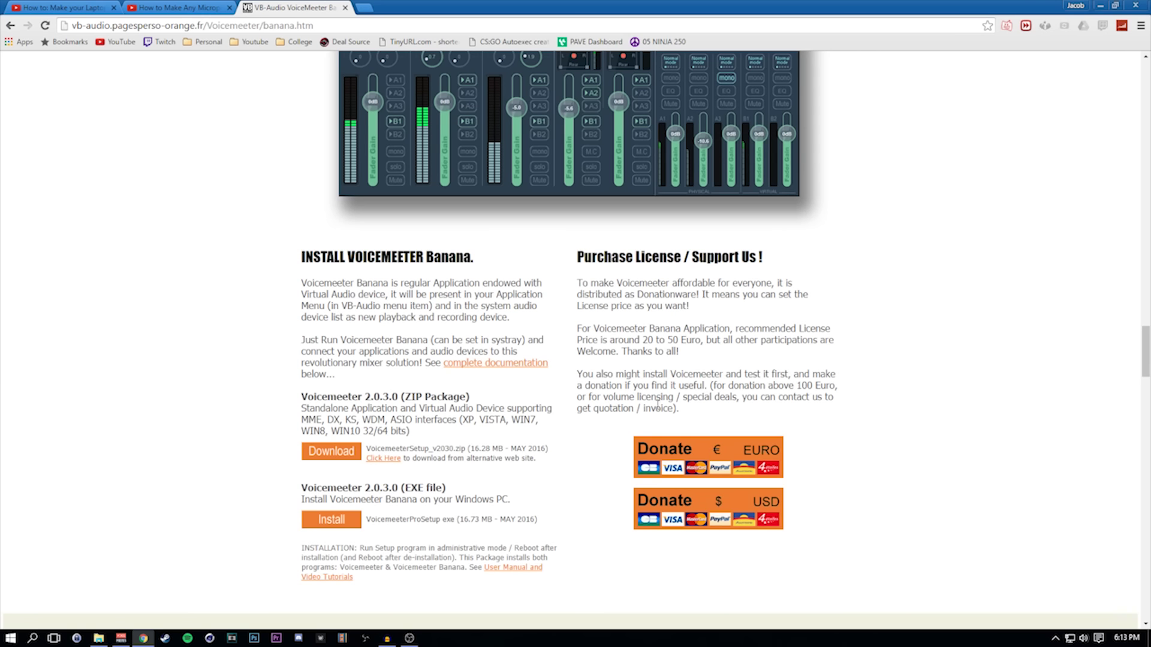
{"action": "left_click_drag", "start_coordinate": [621, 341], "coordinate": [806, 341]}
{"action": "left_click", "coordinate": [800, 328]}
{"action": "left_click_drag", "start_coordinate": [676, 330], "coordinate": [779, 522]}
{"action": "left_click", "coordinate": [736, 385]}
{"action": "right_click", "coordinate": [1083, 638]}
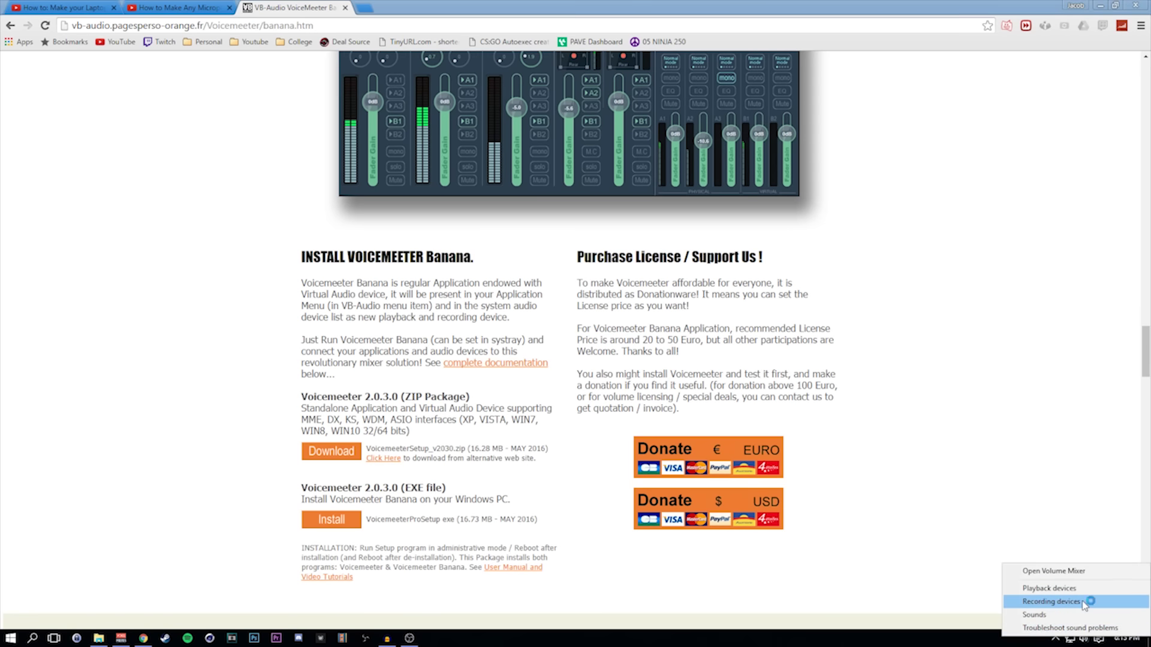
{"action": "left_click", "coordinate": [1055, 602]}
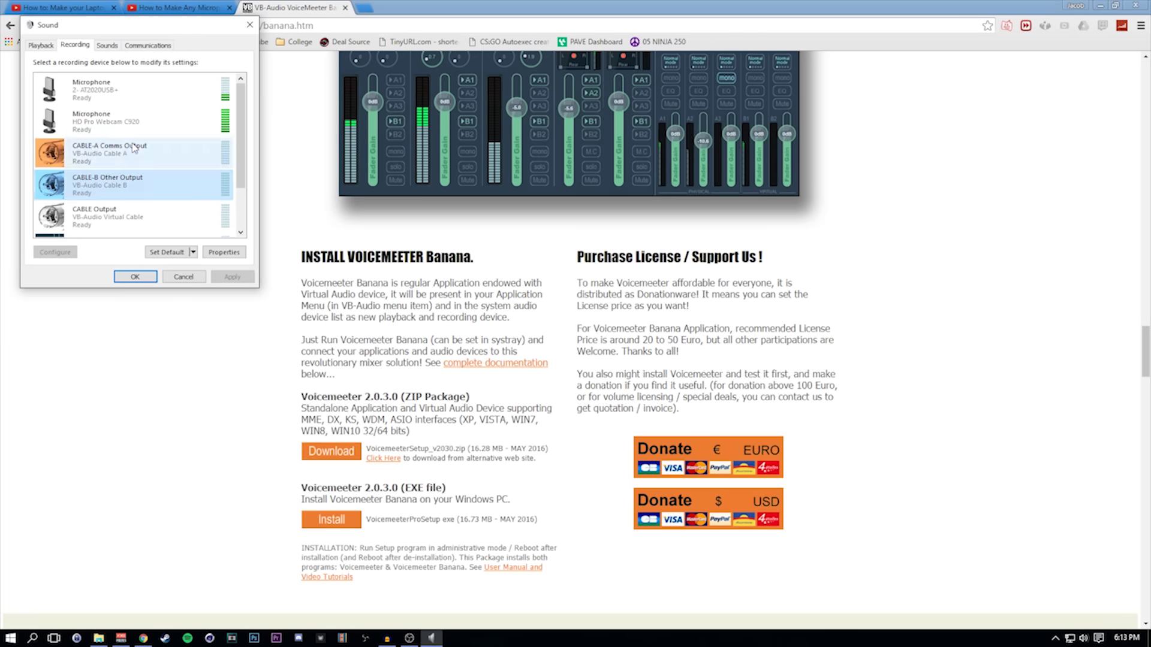
{"action": "left_click", "coordinate": [147, 219]}
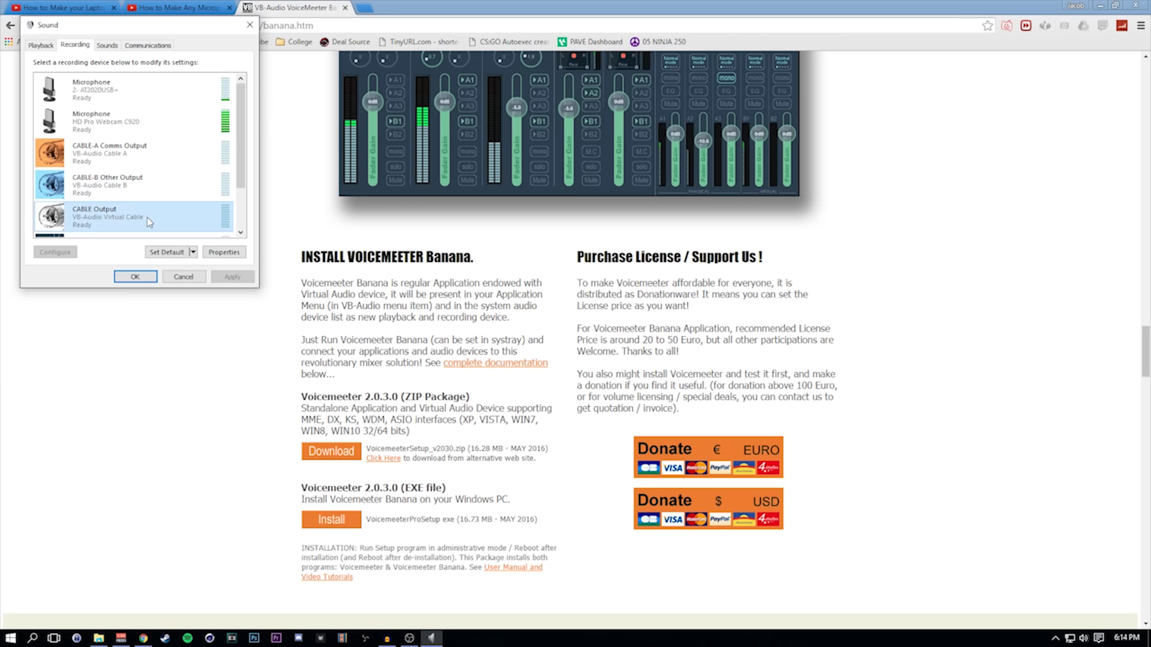
{"action": "scroll", "coordinate": [153, 219], "scroll_direction": "down", "scroll_amount": 1}
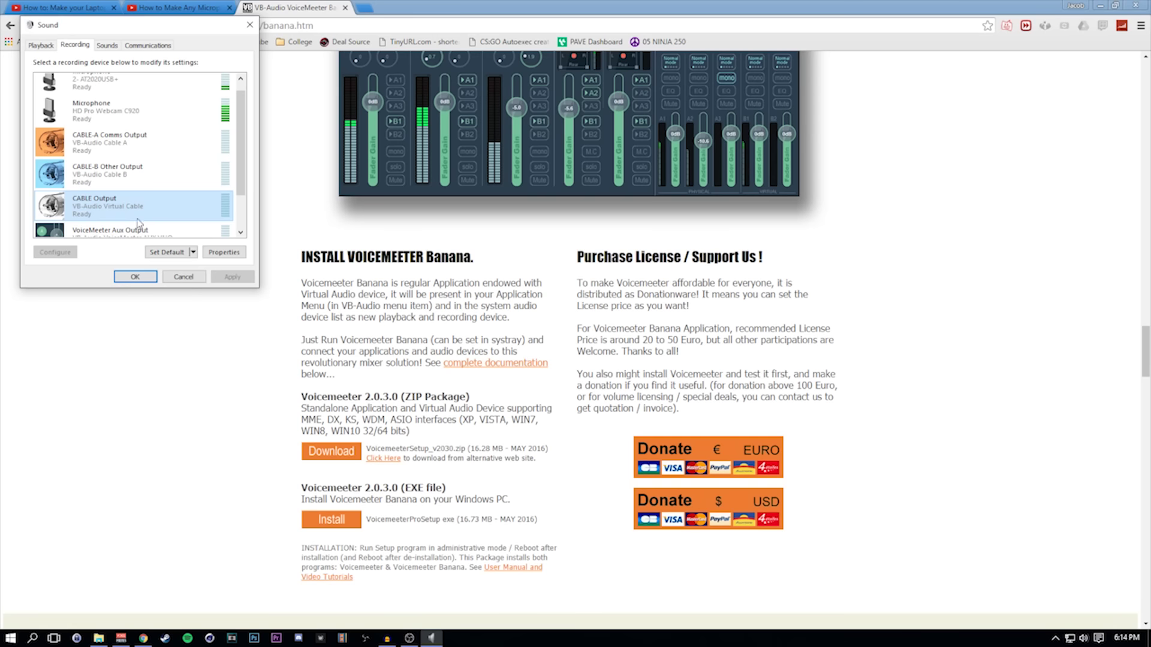
{"action": "key", "text": "ctrl+shift+Tab"}
{"action": "scroll", "coordinate": [126, 204], "scroll_direction": "down", "scroll_amount": 2}
{"action": "left_click", "coordinate": [123, 203]}
{"action": "scroll", "coordinate": [124, 201], "scroll_direction": "down", "scroll_amount": 1}
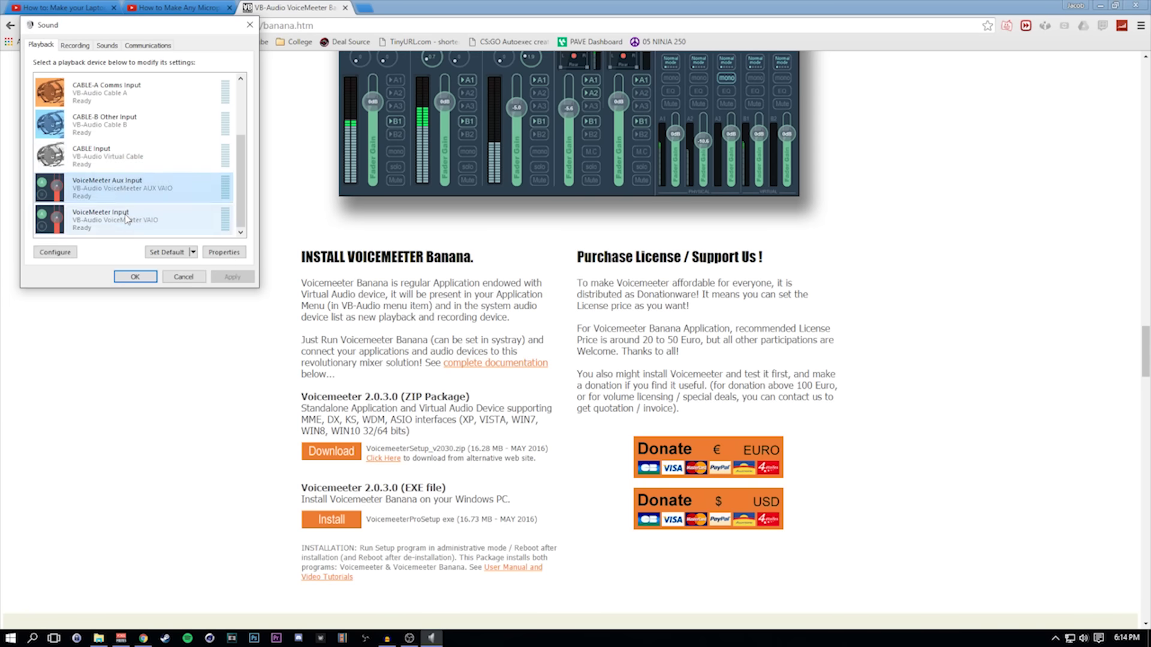
{"action": "left_click", "coordinate": [130, 180]}
{"action": "key", "text": "ctrl+Tab"}
{"action": "scroll", "coordinate": [120, 191], "scroll_direction": "down", "scroll_amount": 1}
{"action": "left_click", "coordinate": [116, 197]}
{"action": "scroll", "coordinate": [120, 180], "scroll_direction": "up", "scroll_amount": 1}
{"action": "left_click", "coordinate": [128, 122]}
{"action": "left_click", "coordinate": [249, 25]}
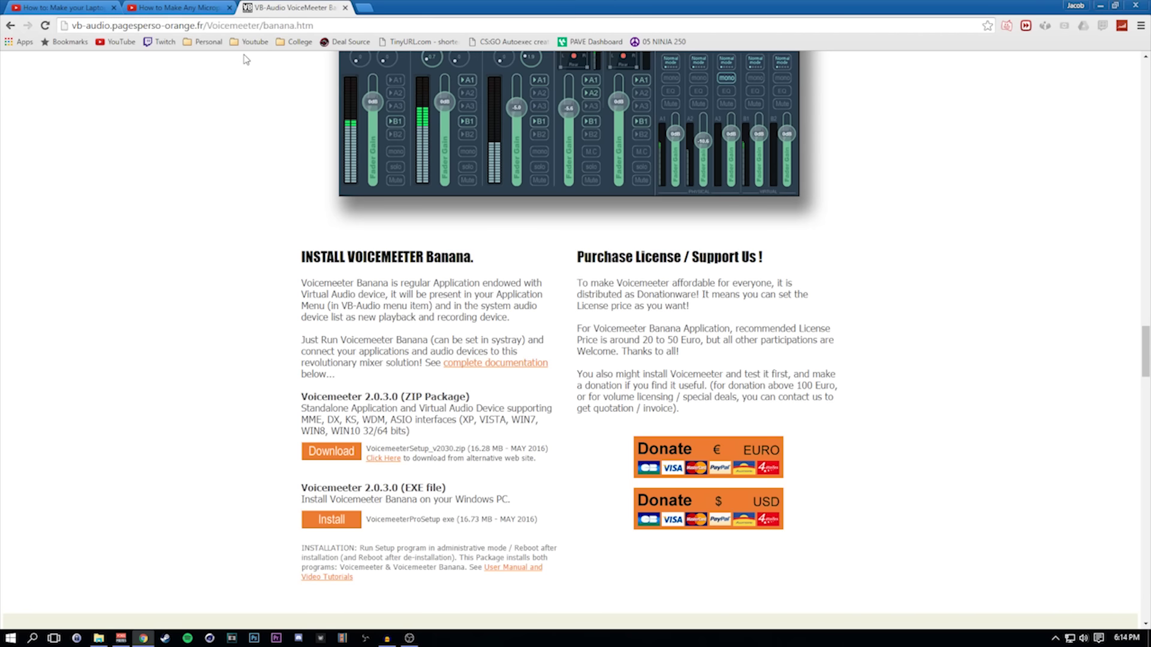
Minimize Chrome, launch Voicemeeter Banana and move its mixer window slightly lower.
{"action": "left_click", "coordinate": [1100, 6]}
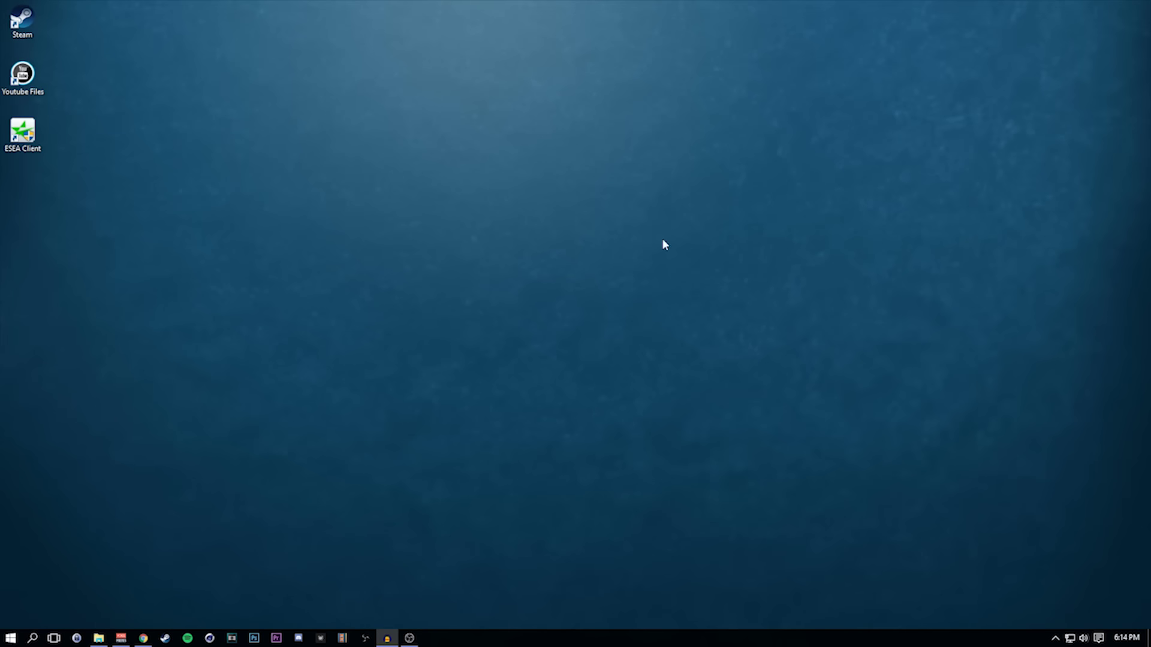
{"action": "left_click", "coordinate": [121, 638]}
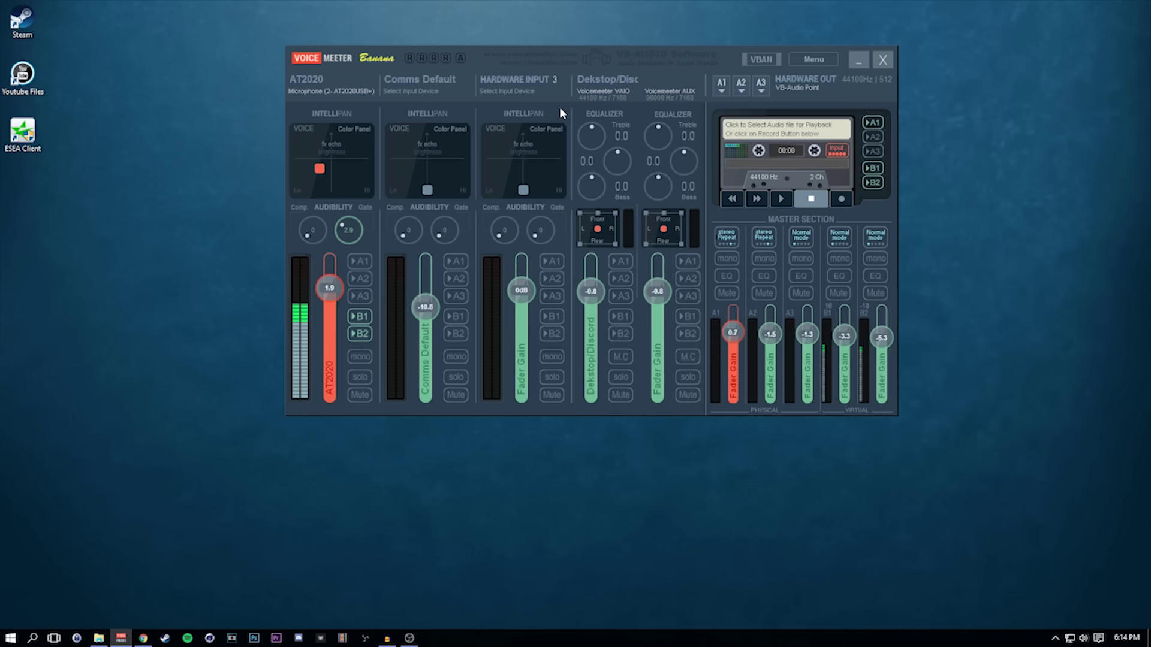
{"action": "left_click_drag", "start_coordinate": [734, 54], "coordinate": [741, 86]}
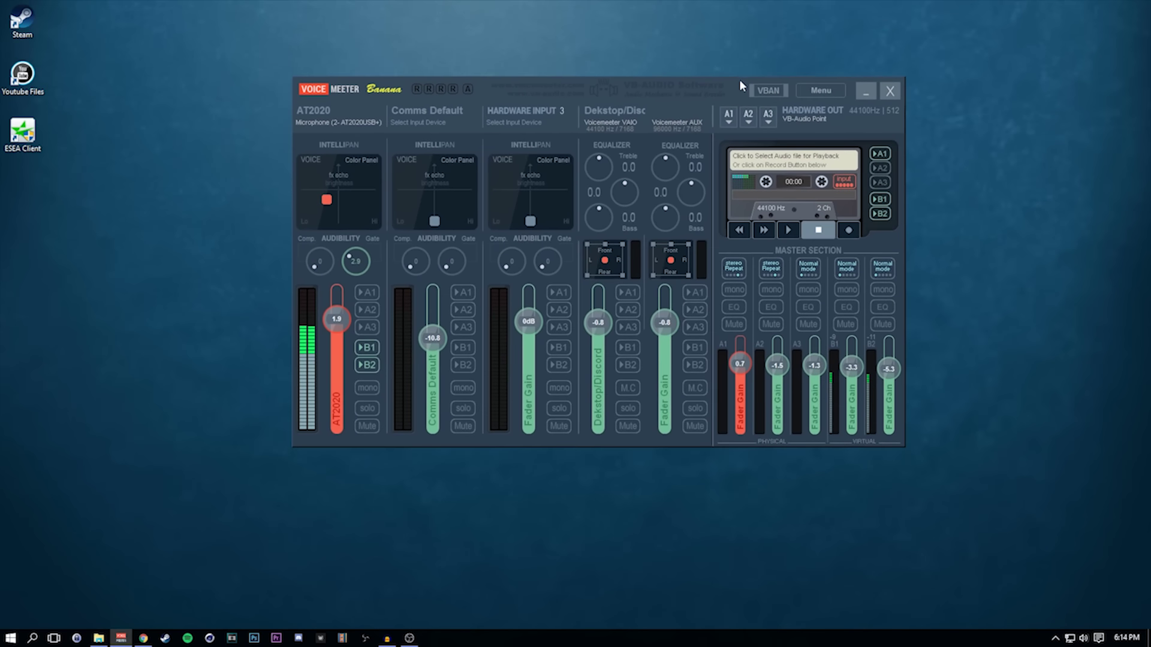
Set VoiceMeeter Output as the default Windows recording device.
{"action": "right_click", "coordinate": [1083, 637]}
{"action": "left_click", "coordinate": [1040, 606]}
{"action": "scroll", "coordinate": [210, 224], "scroll_direction": "down", "scroll_amount": 2}
{"action": "left_click", "coordinate": [149, 217]}
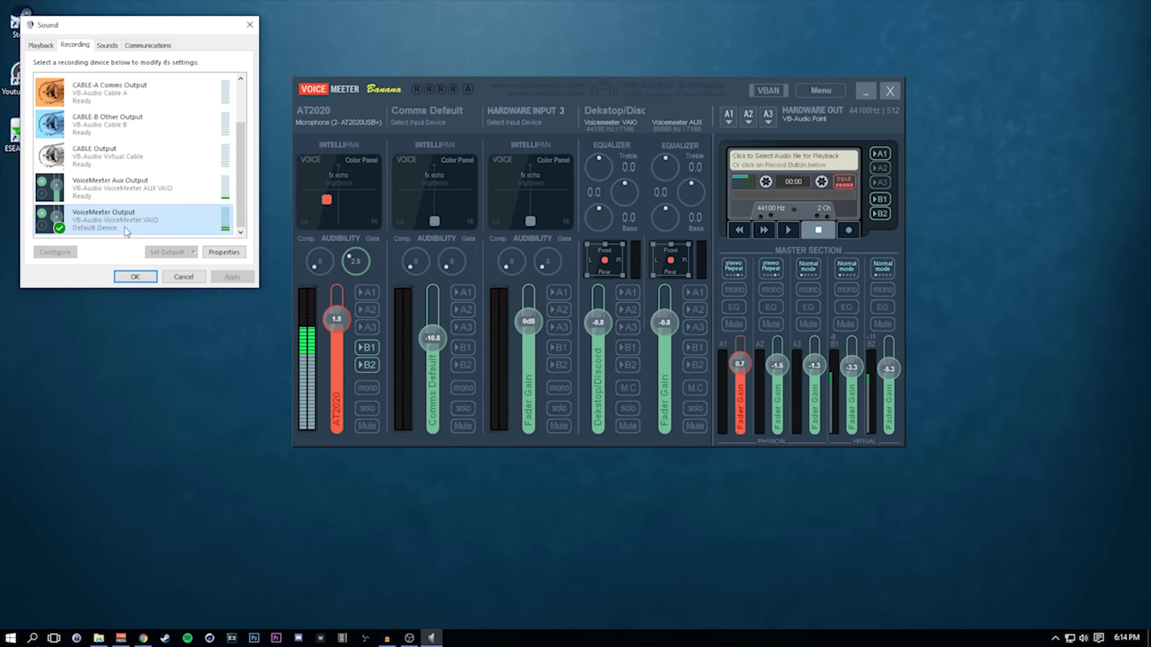
{"action": "left_click", "coordinate": [146, 280]}
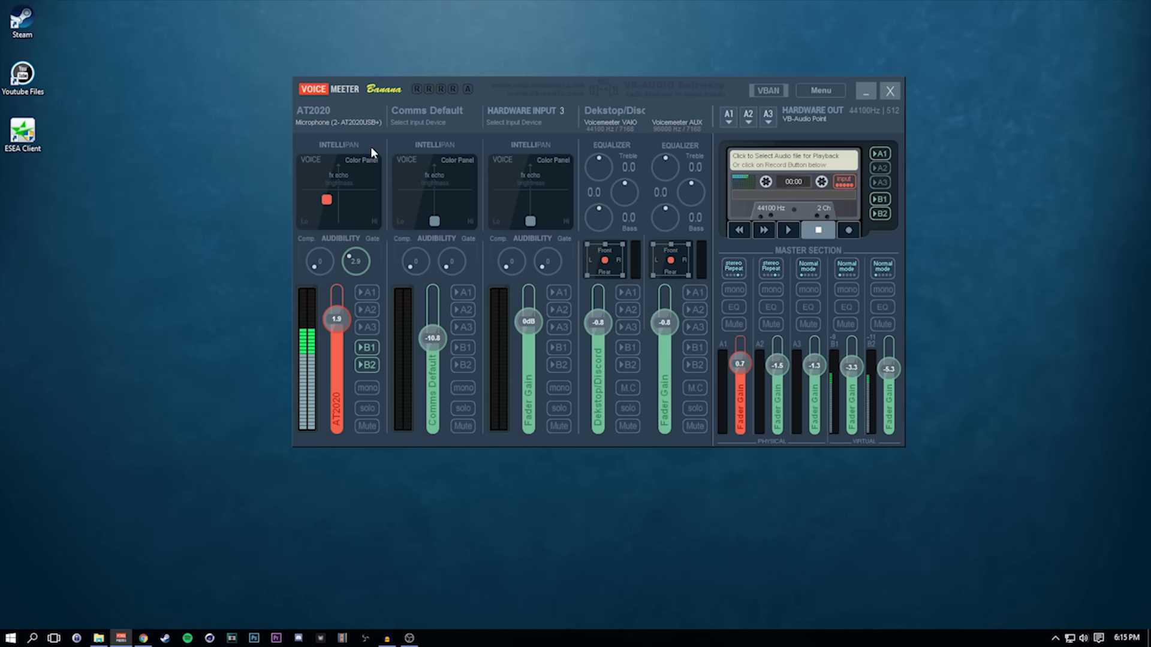
{"action": "left_click", "coordinate": [821, 90]}
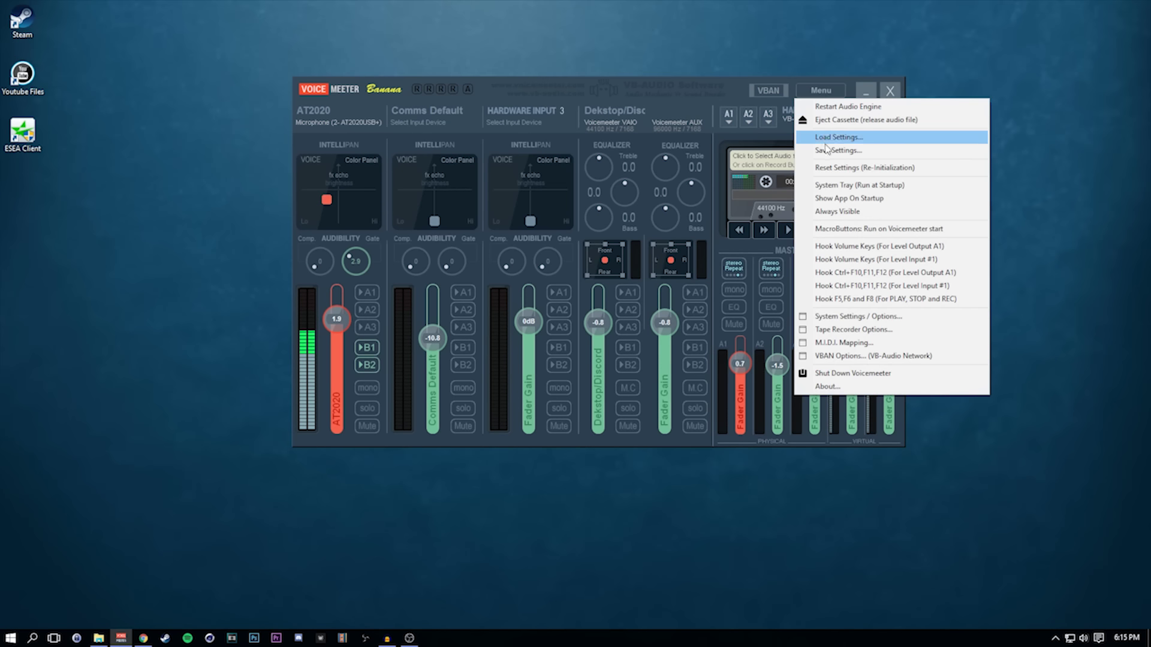
{"action": "left_click", "coordinate": [739, 89]}
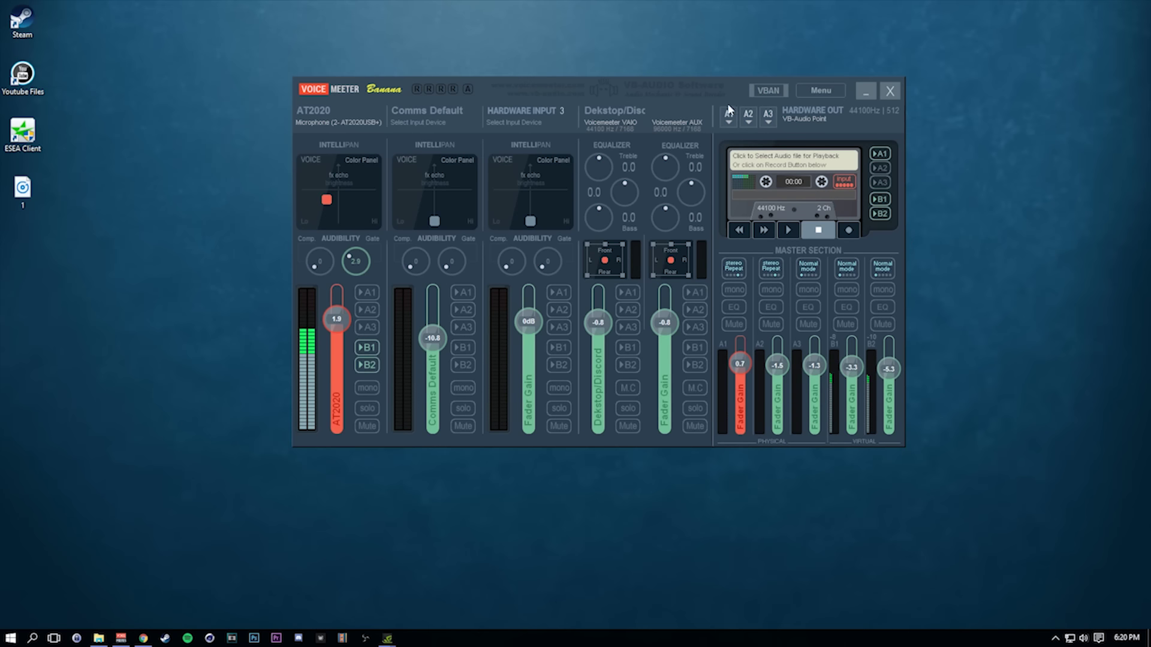
Reposition the mixer window and bring up the AT2020 strip's input device choices.
{"action": "left_click_drag", "start_coordinate": [728, 85], "coordinate": [722, 124]}
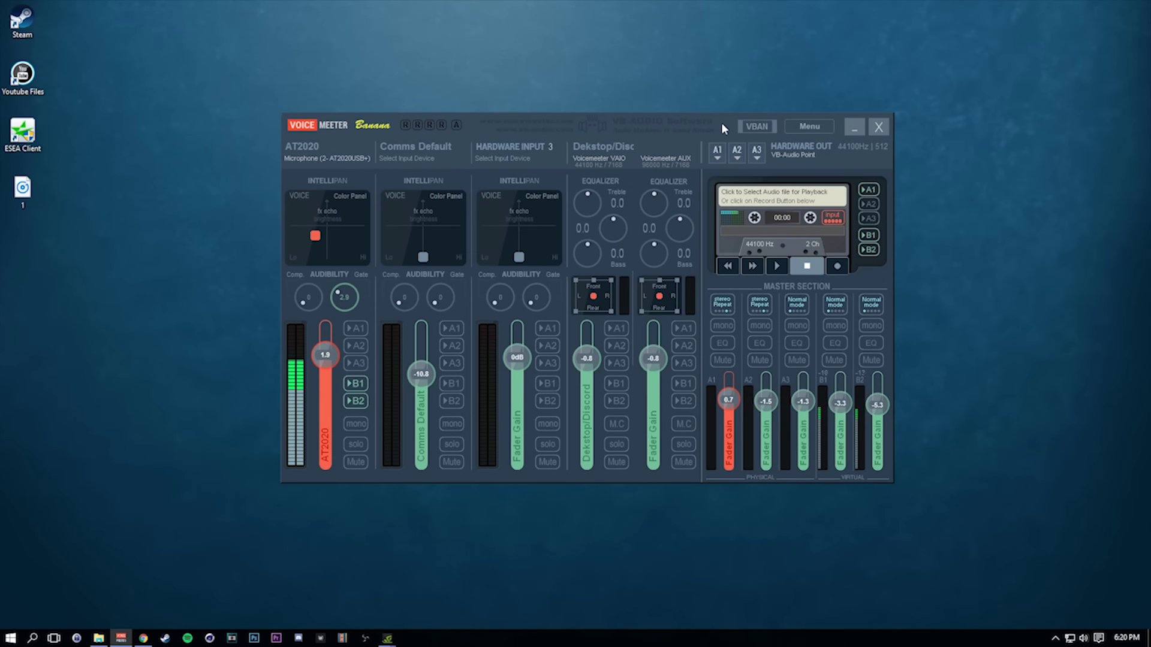
{"action": "left_click_drag", "start_coordinate": [721, 122], "coordinate": [746, 122]}
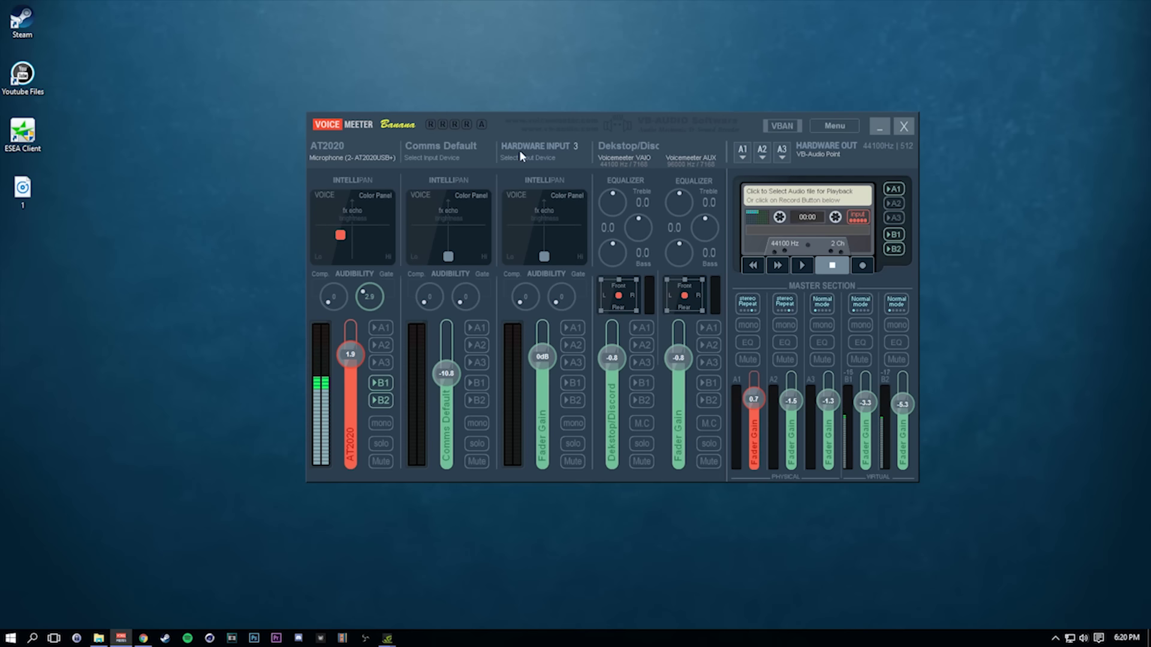
{"action": "left_click", "coordinate": [344, 156]}
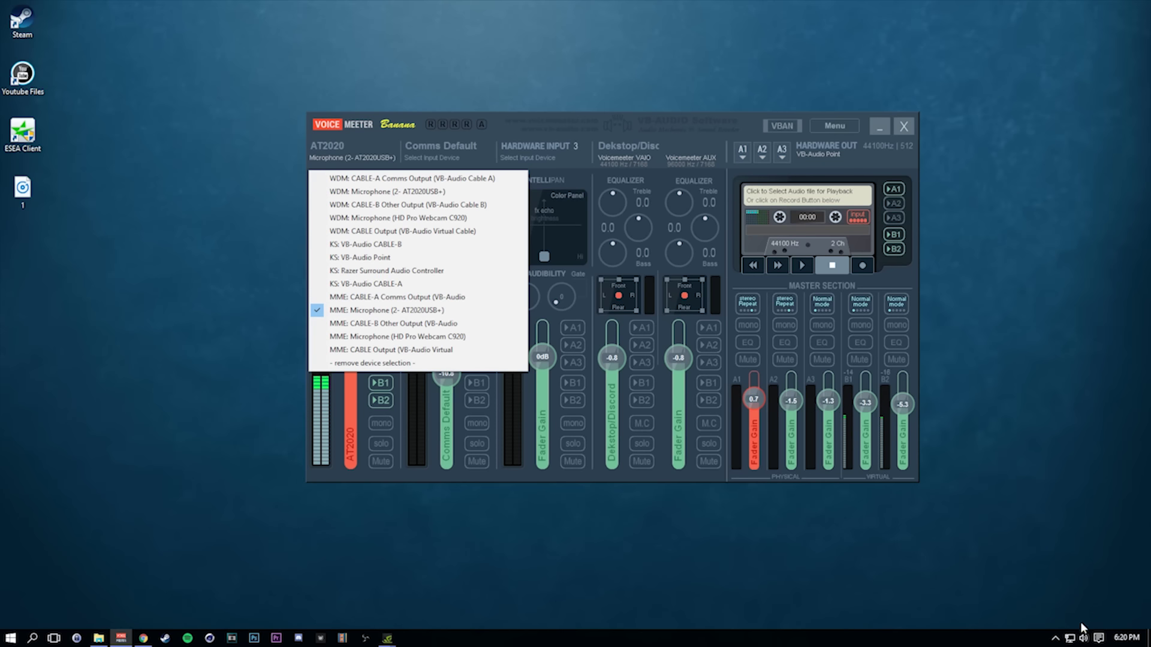
Check the AT2020USB+ microphone's default format is 2 channel, 16 bit, 44100 Hz.
{"action": "right_click", "coordinate": [1083, 638]}
{"action": "left_click", "coordinate": [1051, 600]}
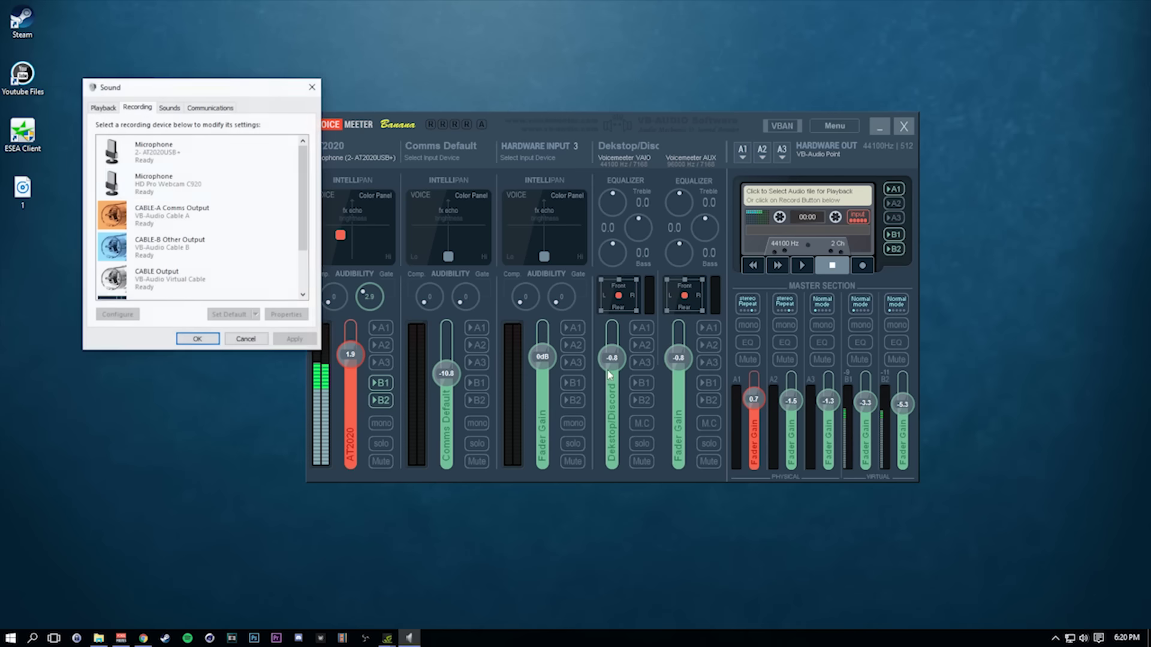
{"action": "left_click", "coordinate": [163, 157]}
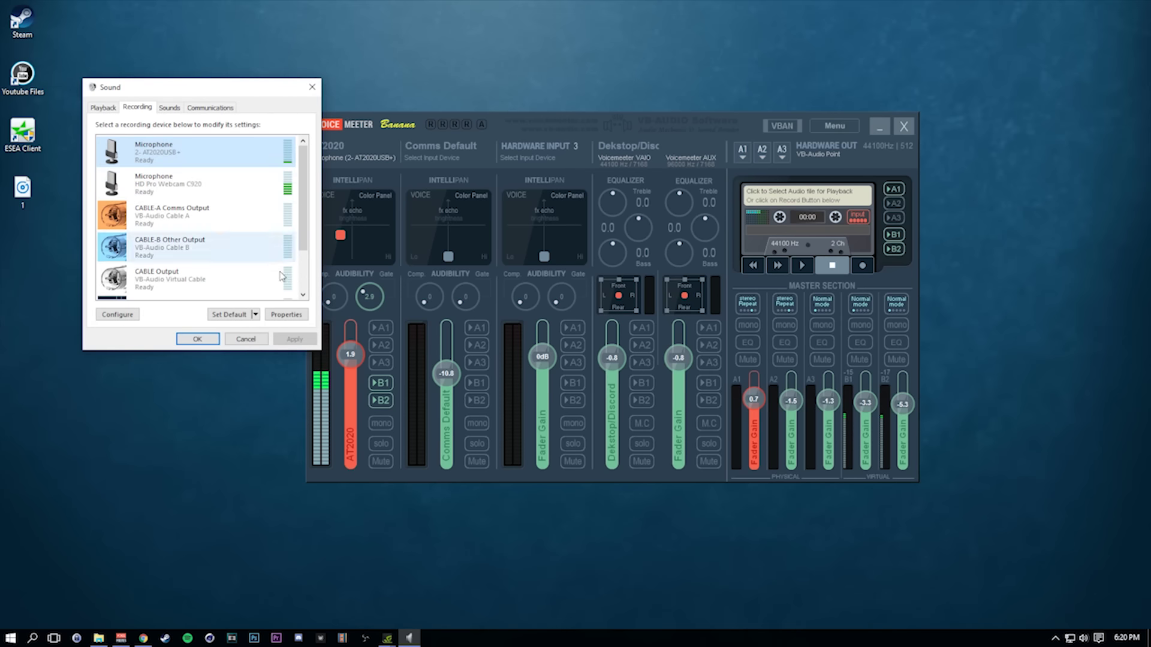
{"action": "double_click", "coordinate": [204, 157]}
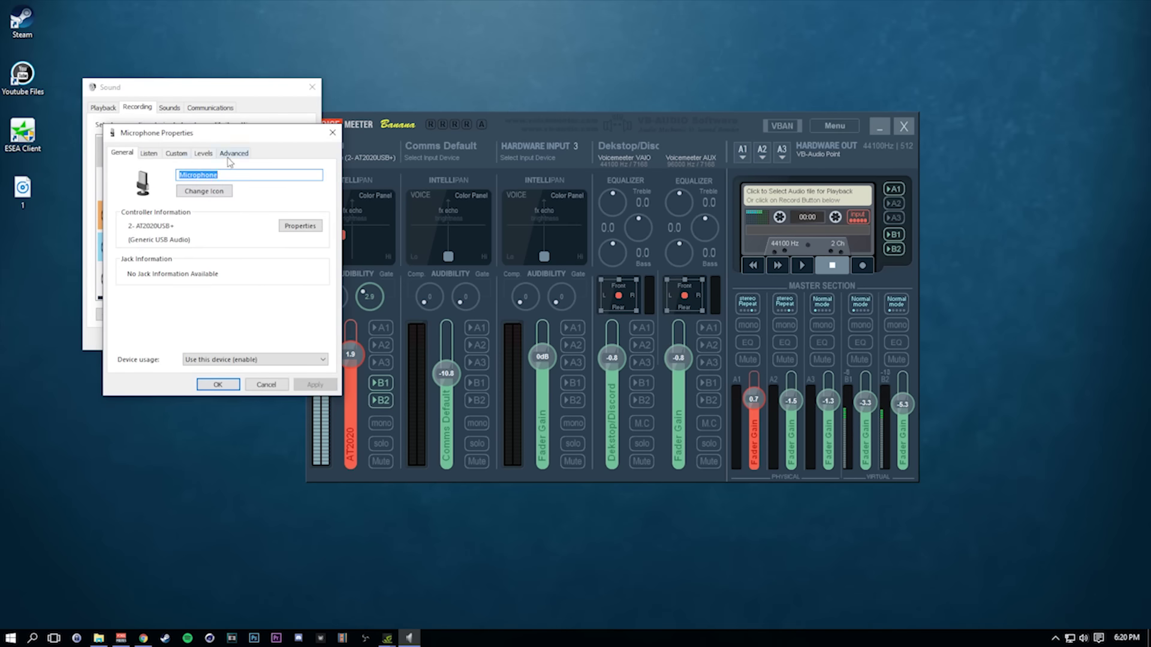
{"action": "left_click", "coordinate": [227, 155]}
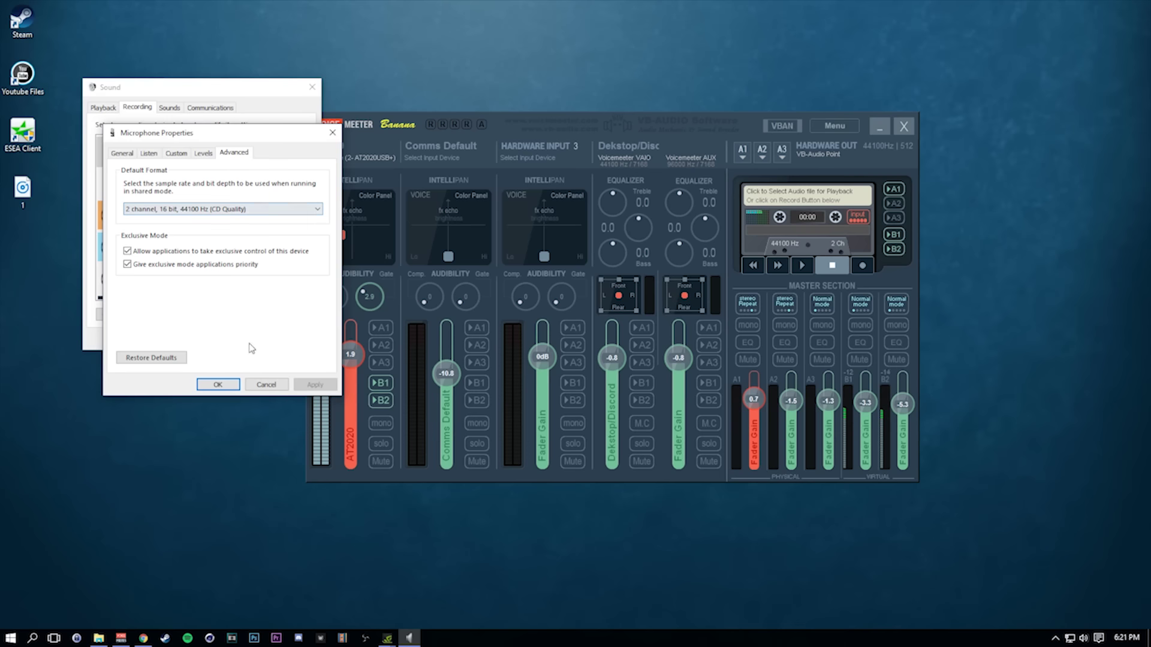
{"action": "left_click", "coordinate": [218, 384]}
{"action": "left_click", "coordinate": [196, 339]}
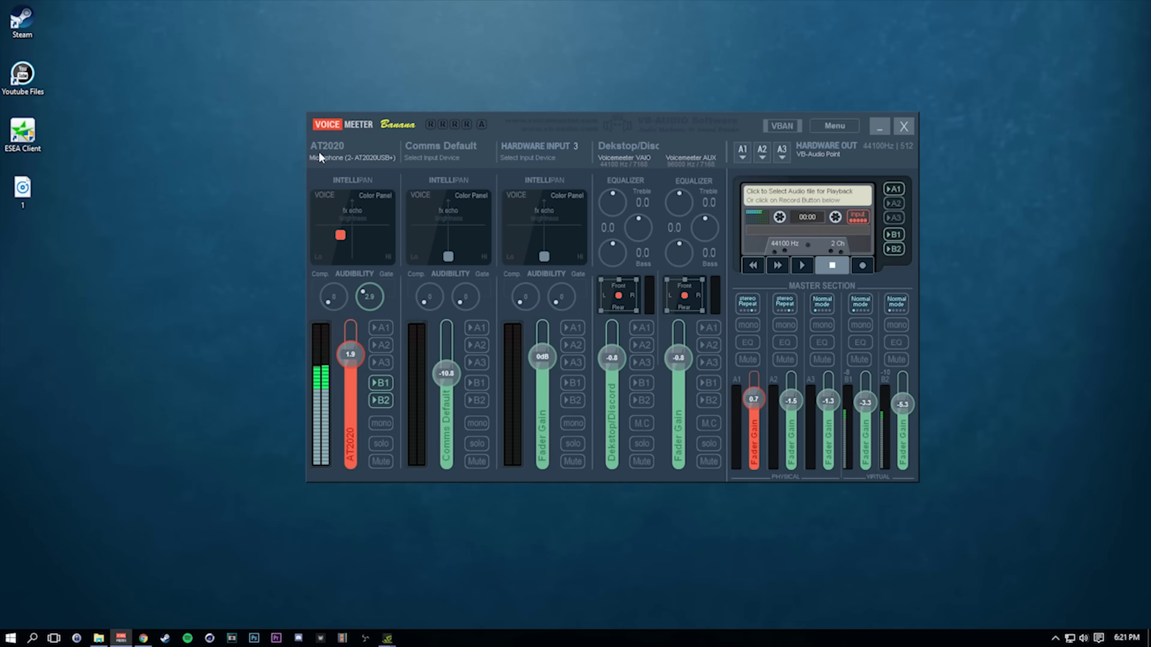
{"action": "left_click", "coordinate": [329, 157]}
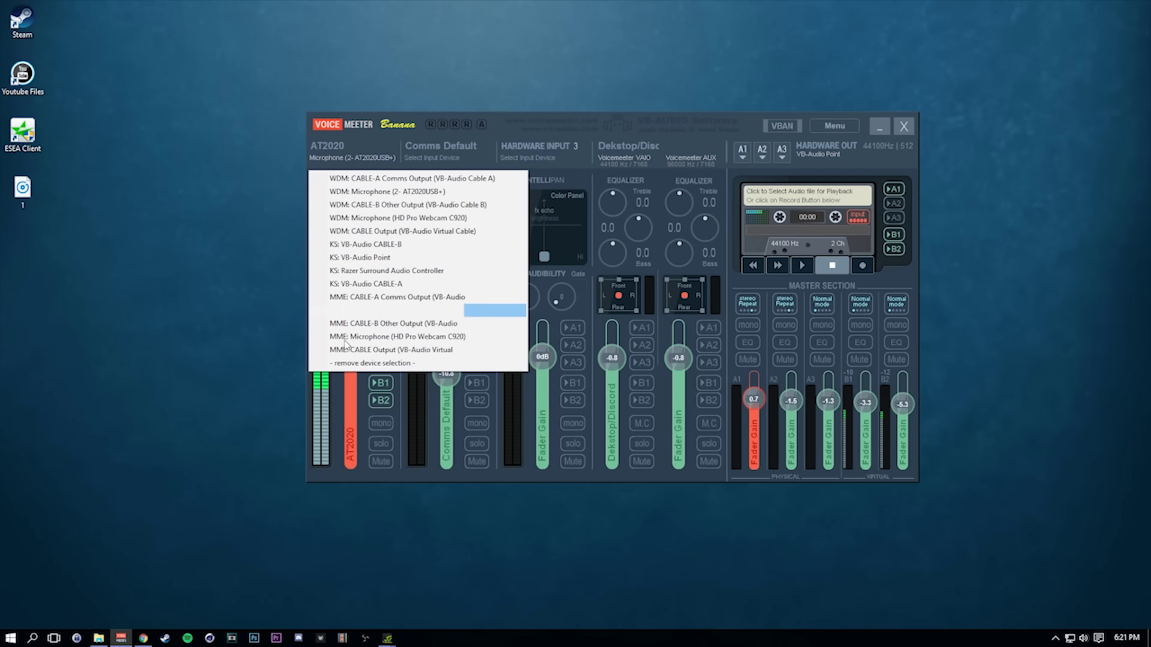
{"action": "left_click", "coordinate": [244, 347]}
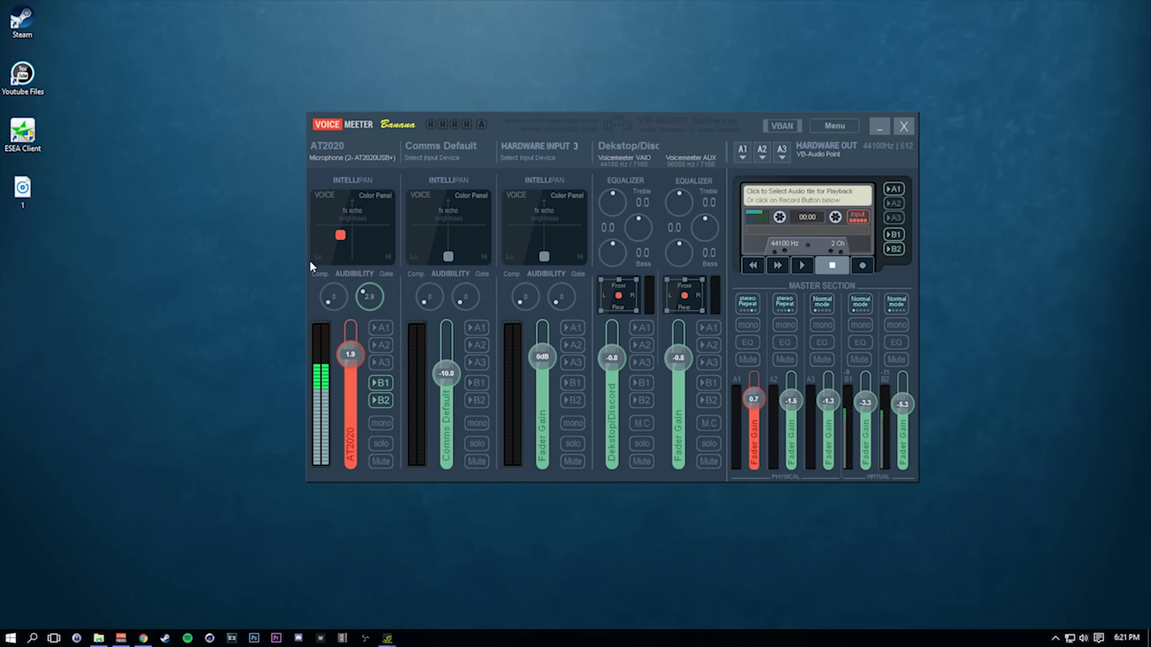
Route hardware output A1 to MME: Headphones (2- AT2020USB+).
{"action": "left_click", "coordinate": [748, 157]}
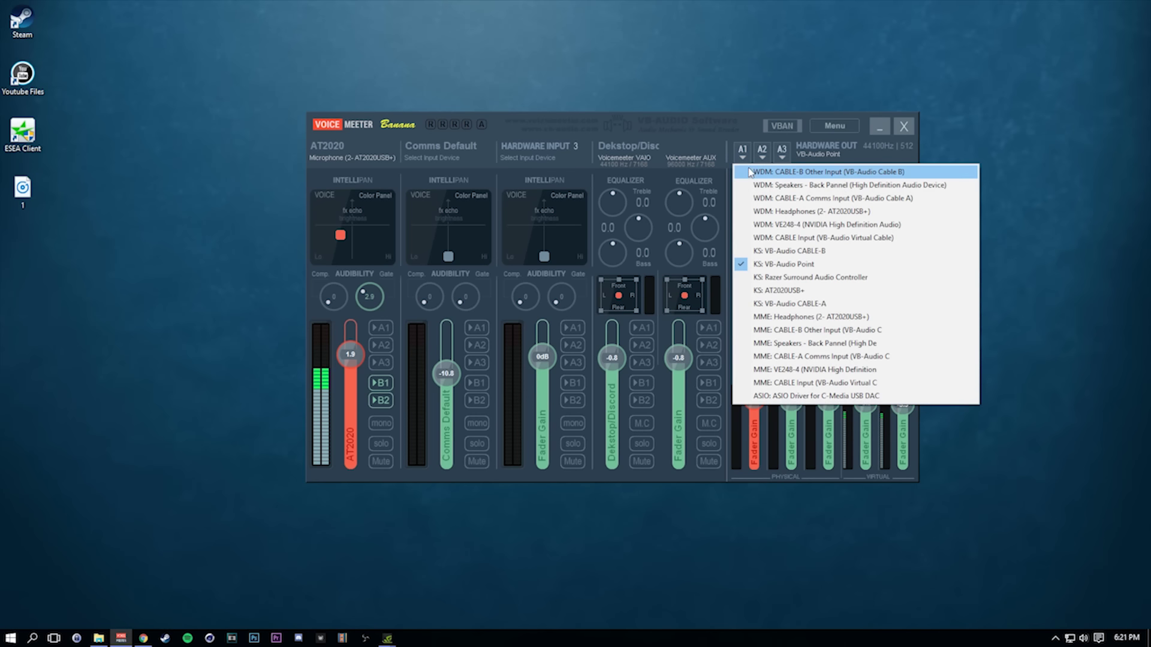
{"action": "left_click", "coordinate": [801, 317]}
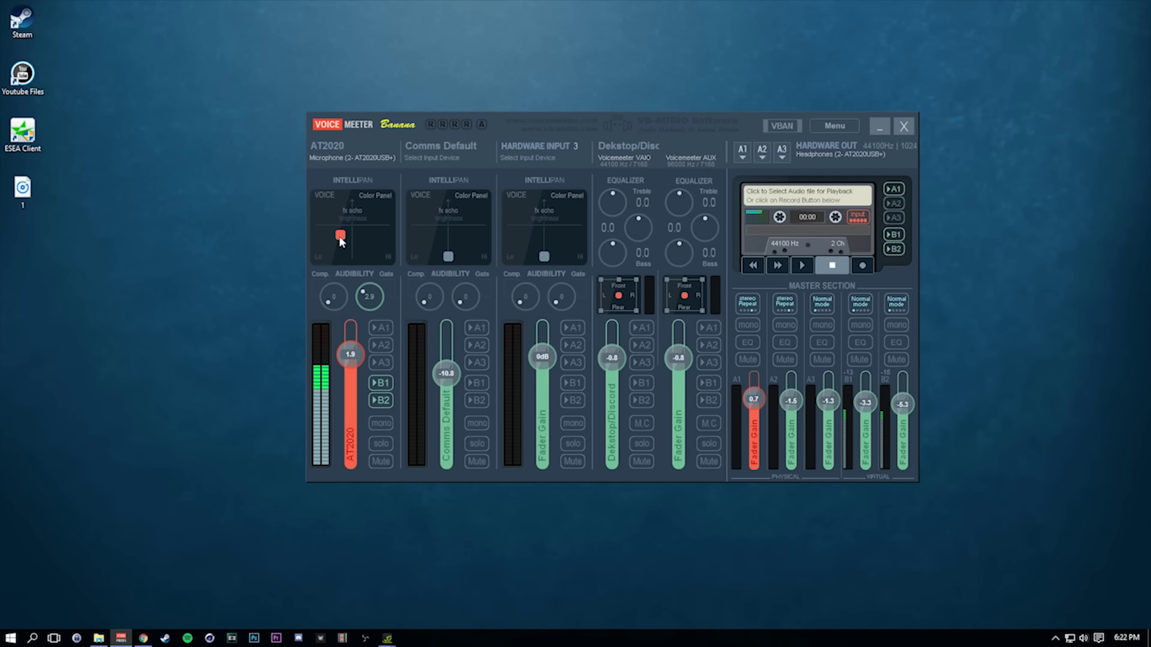
Drag the AT2020 voice Intellipan dot to a spot low and left of centre.
{"action": "left_click_drag", "start_coordinate": [341, 240], "coordinate": [289, 265]}
{"action": "left_click_drag", "start_coordinate": [422, 256], "coordinate": [343, 240]}
{"action": "mouse_move", "coordinate": [344, 236]}
{"action": "left_mouse_down"}
{"action": "mouse_move", "coordinate": [340, 256]}
{"action": "mouse_move", "coordinate": [347, 240]}
{"action": "left_mouse_up"}
Route output A1 back to KS: VB-Audio Point and minimize Voicemeeter.
{"action": "left_click", "coordinate": [742, 151]}
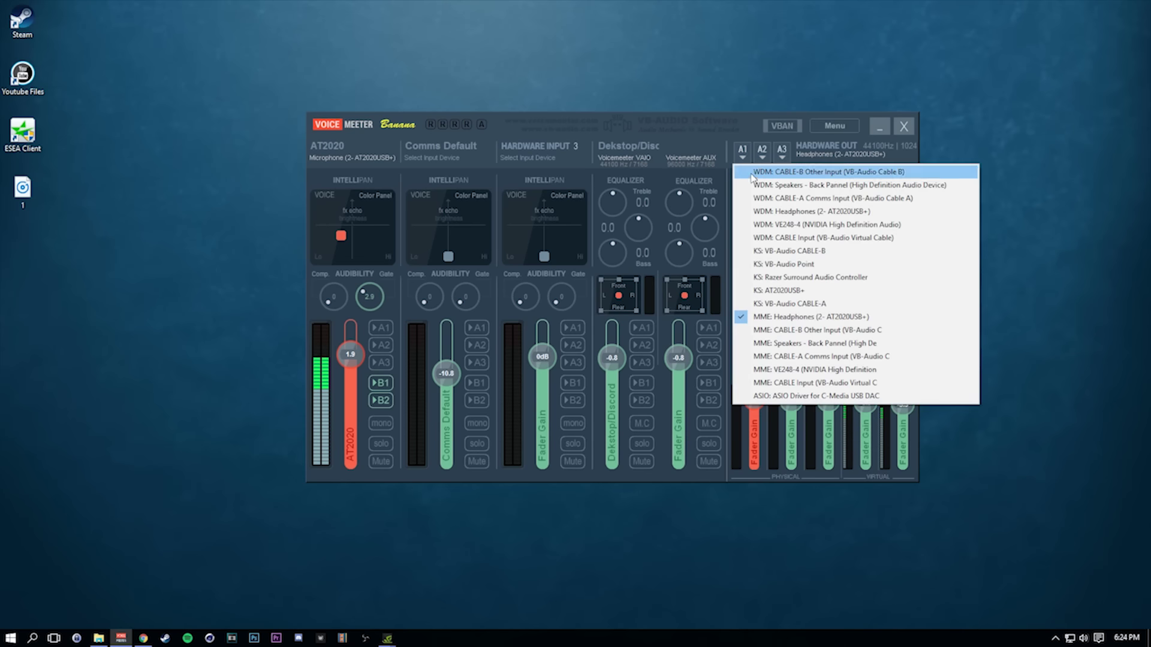
{"action": "left_click", "coordinate": [787, 265]}
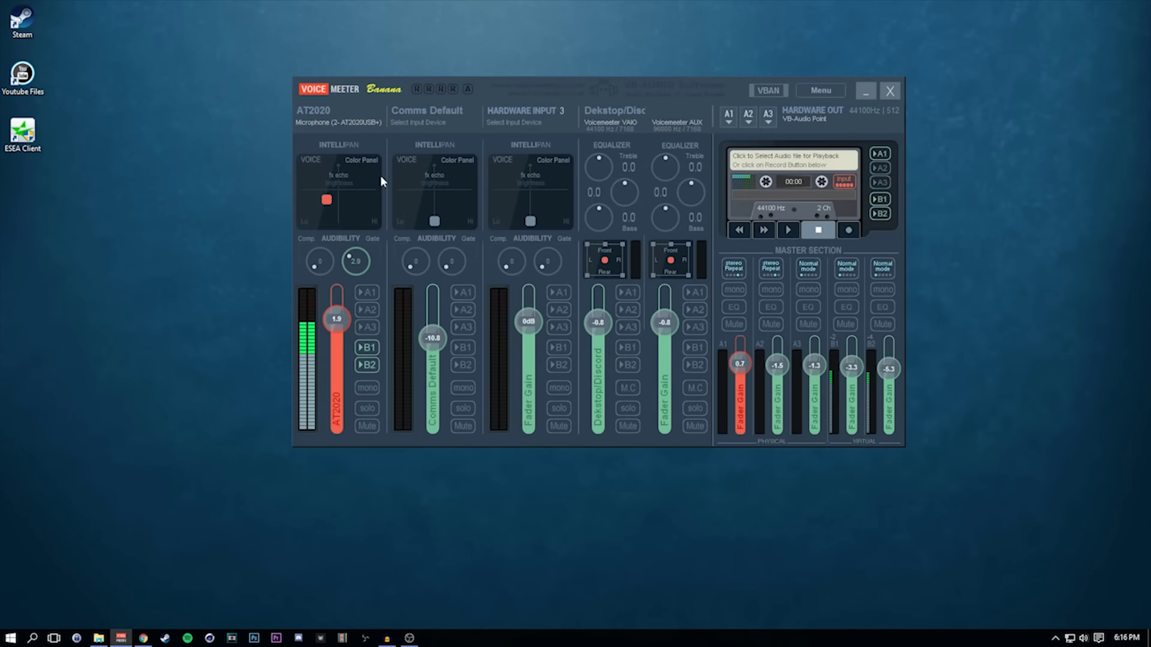
{"action": "left_click", "coordinate": [866, 91]}
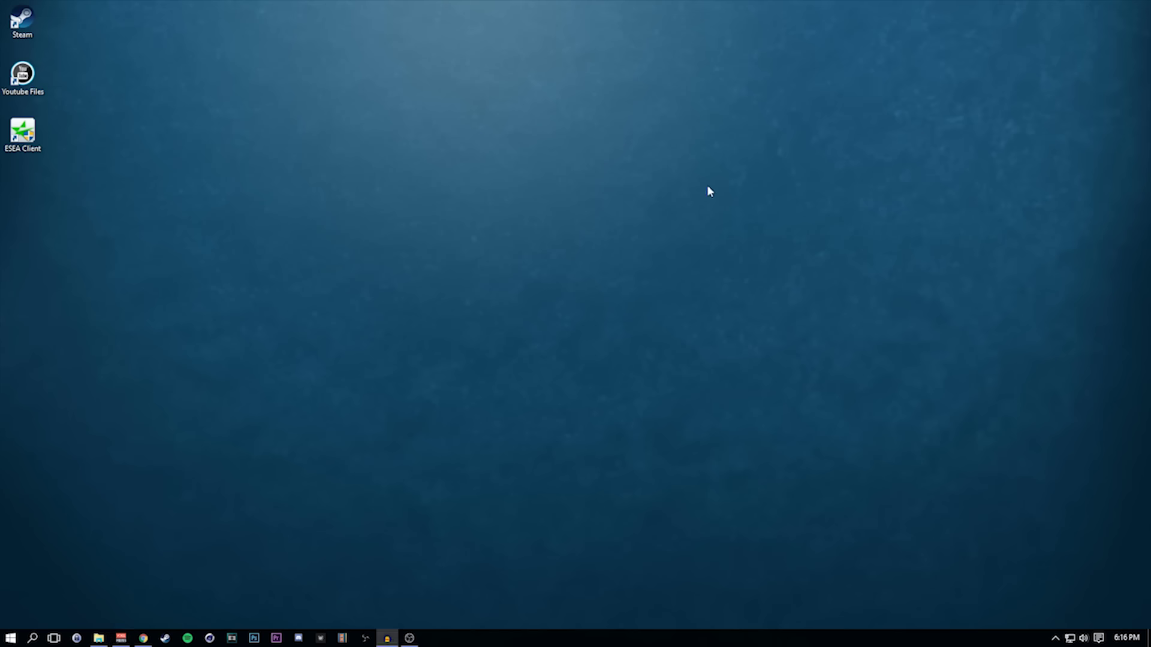
Confirm VoiceMeeter Output as the Windows recording device and bring up OBS Studio.
{"action": "right_click", "coordinate": [1084, 639]}
{"action": "left_click", "coordinate": [1040, 603]}
{"action": "scroll", "coordinate": [179, 228], "scroll_direction": "down", "scroll_amount": 2}
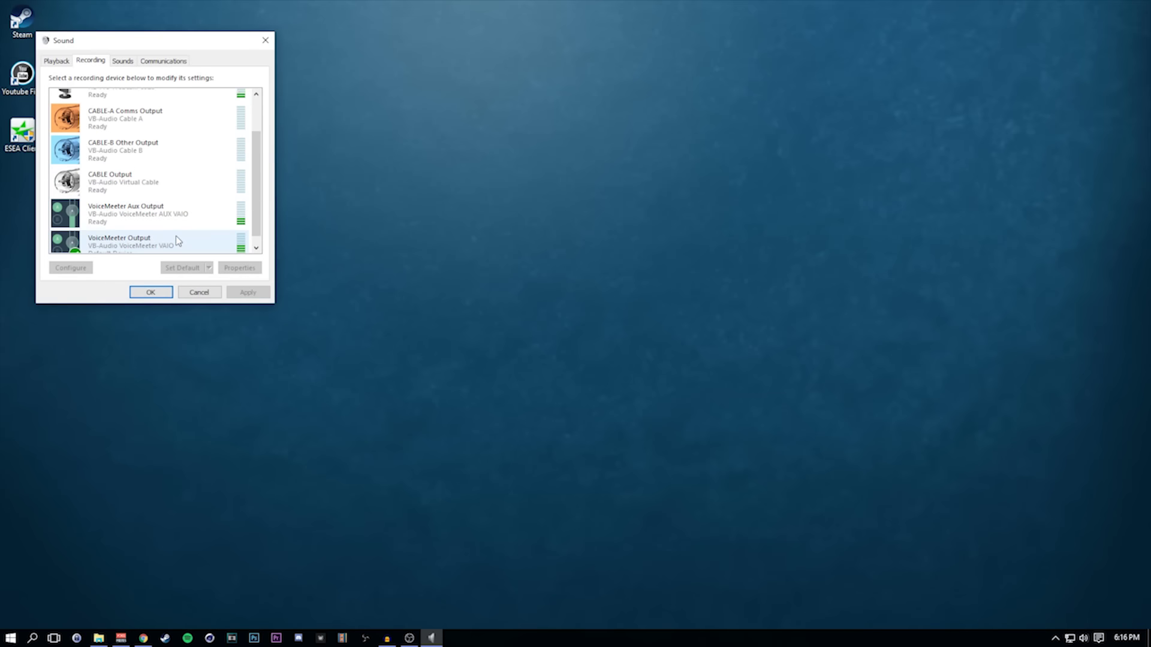
{"action": "left_click", "coordinate": [175, 238]}
{"action": "left_click", "coordinate": [168, 292]}
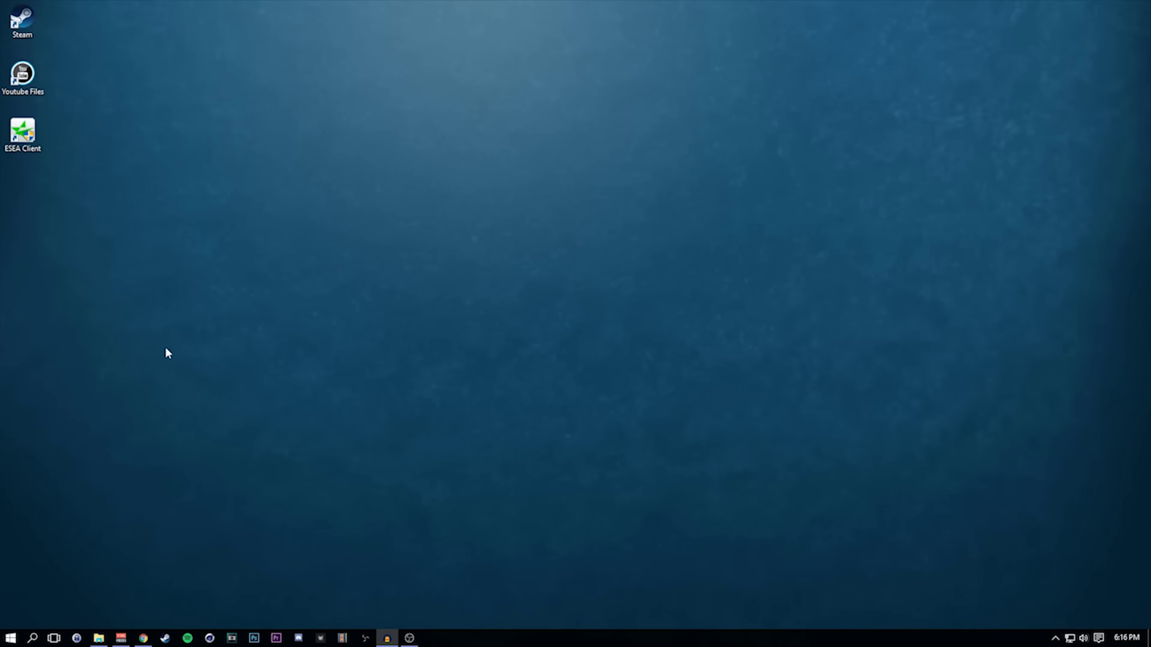
{"action": "left_click", "coordinate": [410, 638]}
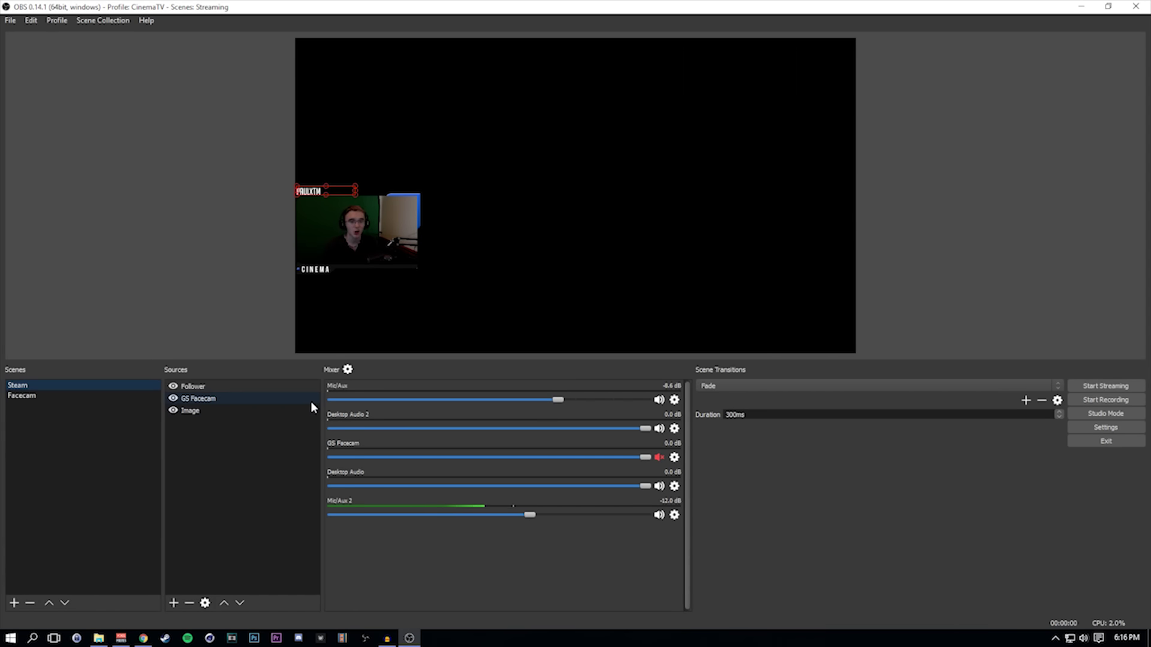
Click through the Facecam and Steam scenes and the Follower source, ending on Steam.
{"action": "left_click", "coordinate": [293, 441]}
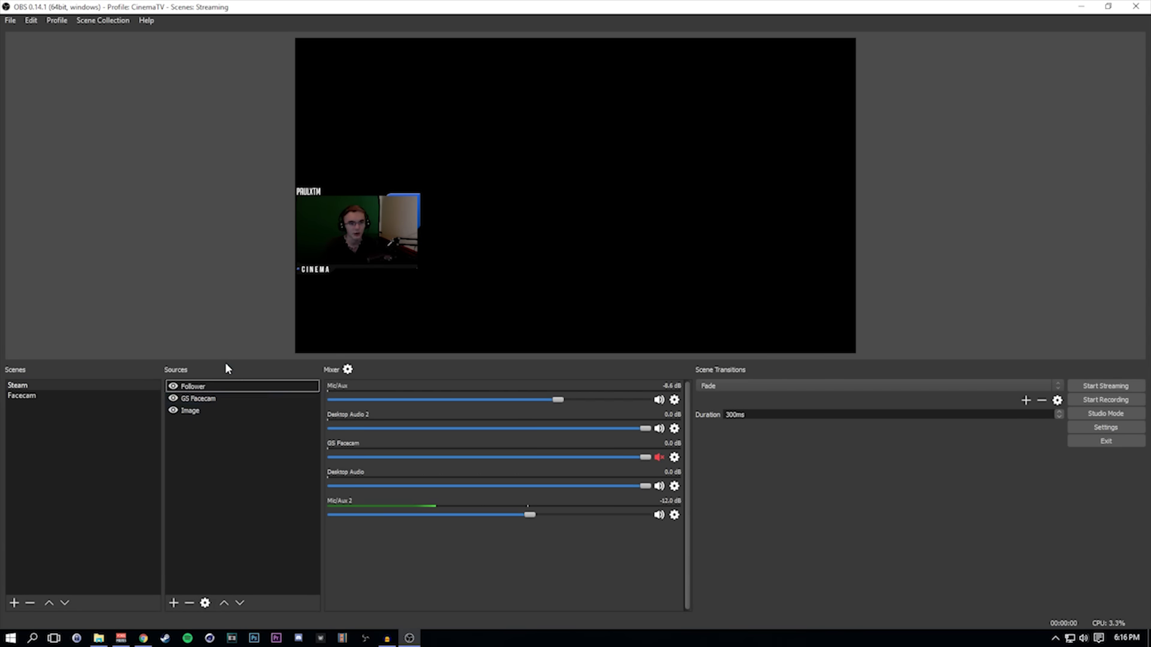
{"action": "left_click", "coordinate": [110, 395]}
{"action": "left_click", "coordinate": [103, 386]}
{"action": "left_click", "coordinate": [177, 388]}
{"action": "left_click", "coordinate": [137, 331]}
Set Mic/Auxiliary Audio Device 2 to VoiceMeeter Output in Audio settings and save.
{"action": "left_click", "coordinate": [10, 21]}
{"action": "left_click", "coordinate": [18, 64]}
{"action": "left_click", "coordinate": [353, 239]}
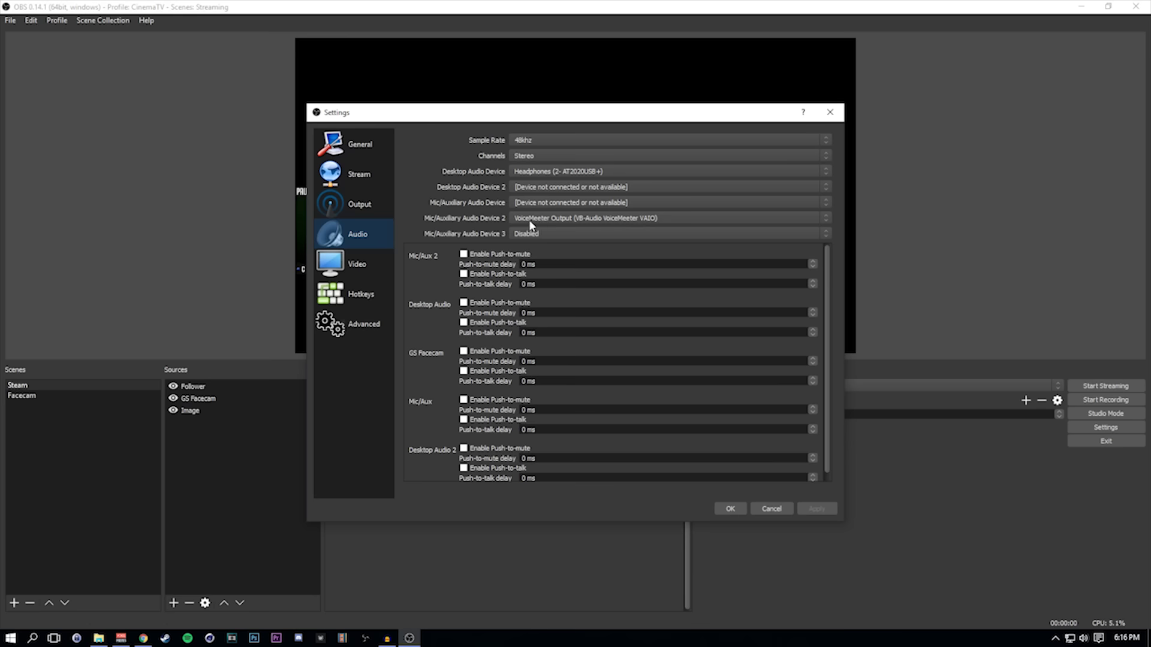
{"action": "left_click", "coordinate": [567, 219]}
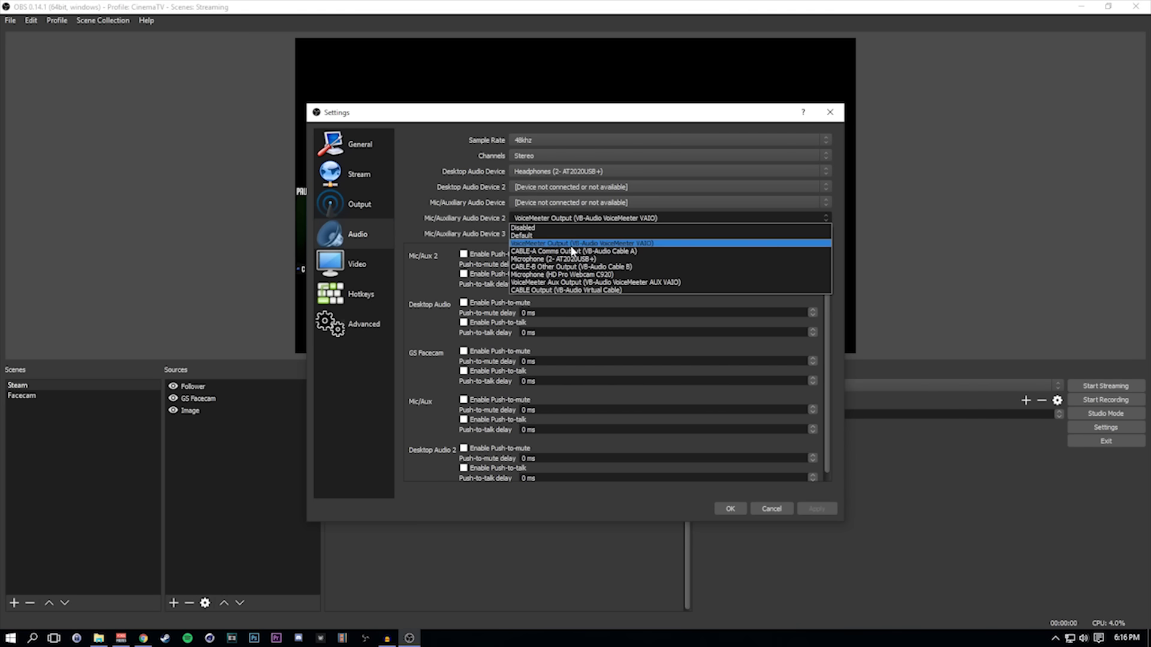
{"action": "left_click", "coordinate": [571, 245]}
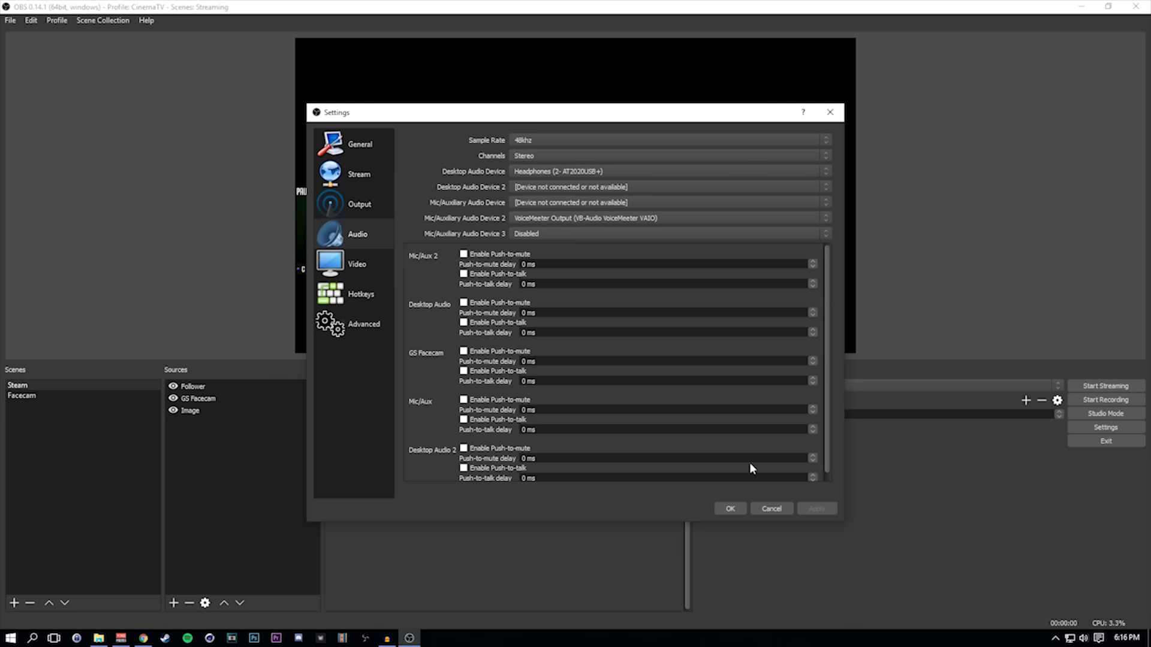
{"action": "left_click", "coordinate": [729, 509]}
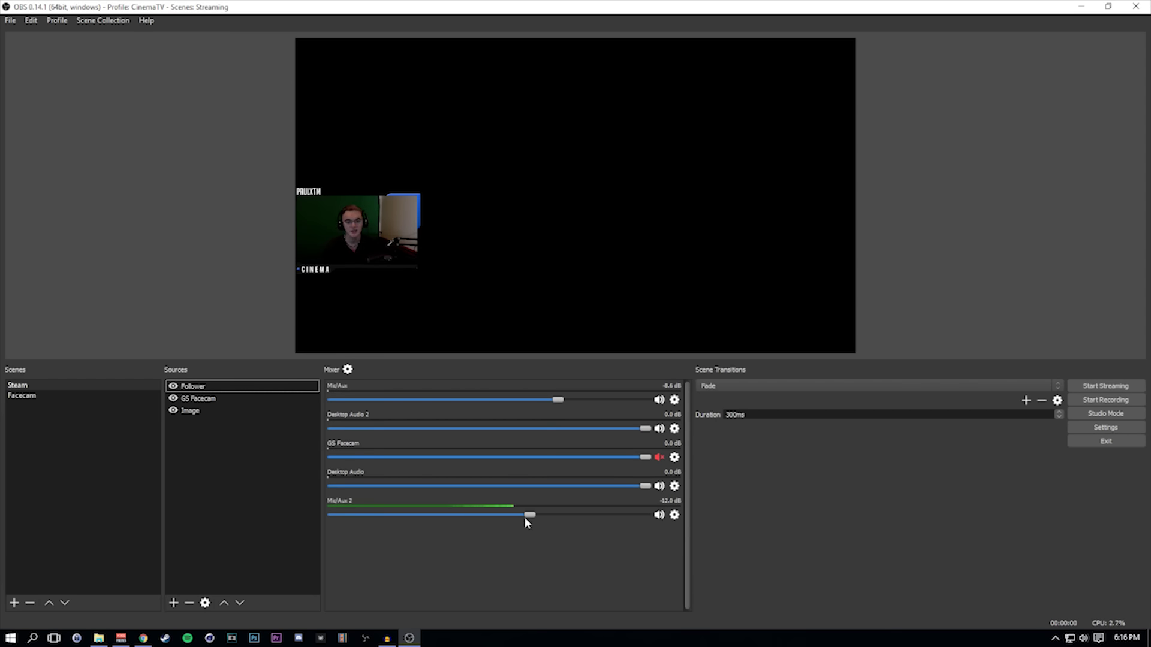
Lower Mic/Aux 2 to -19.1 dB, check its empty Filters list, then bring Voicemeeter forward.
{"action": "left_click_drag", "start_coordinate": [525, 516], "coordinate": [495, 523]}
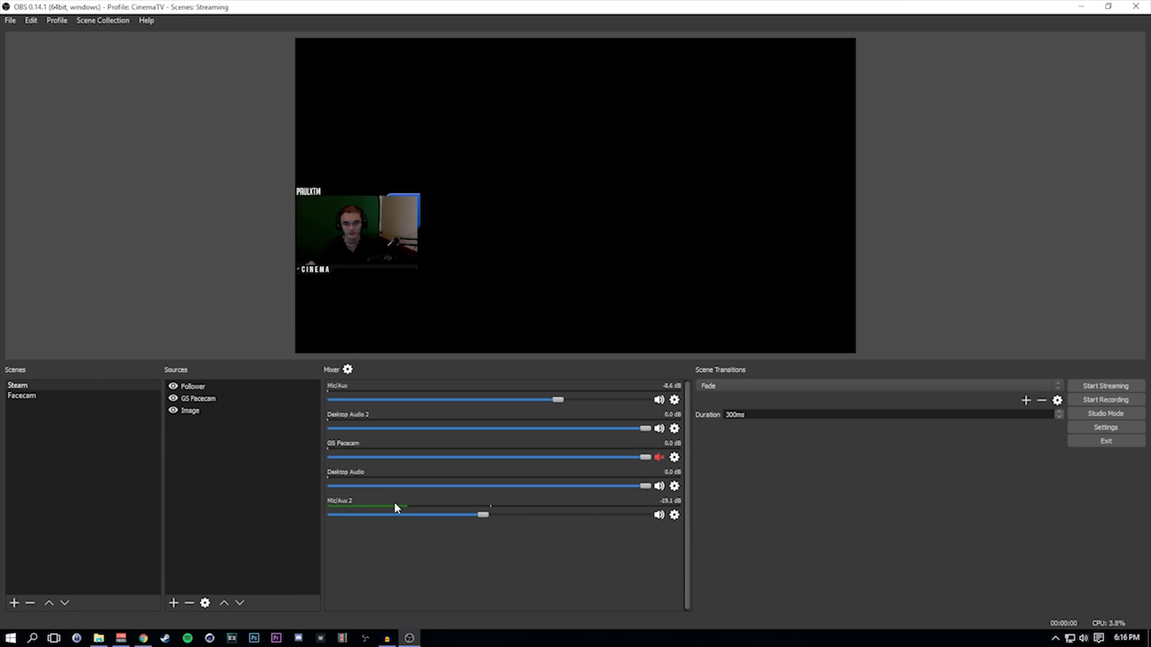
{"action": "left_click", "coordinate": [674, 515]}
{"action": "left_click", "coordinate": [700, 522]}
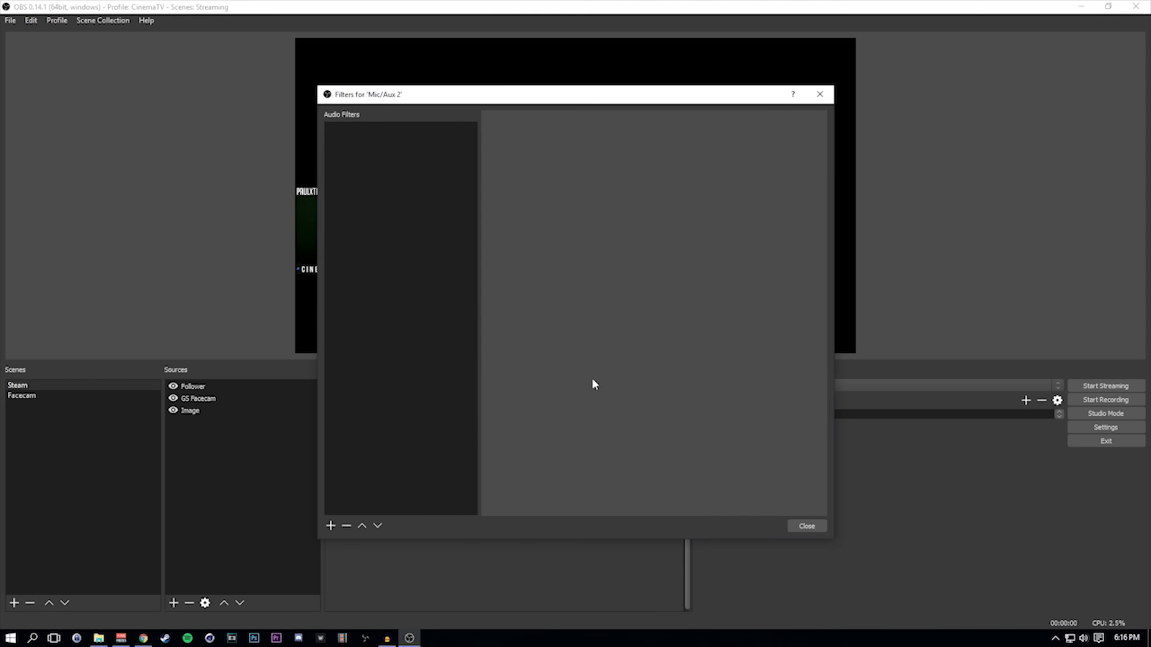
{"action": "left_click", "coordinate": [815, 528]}
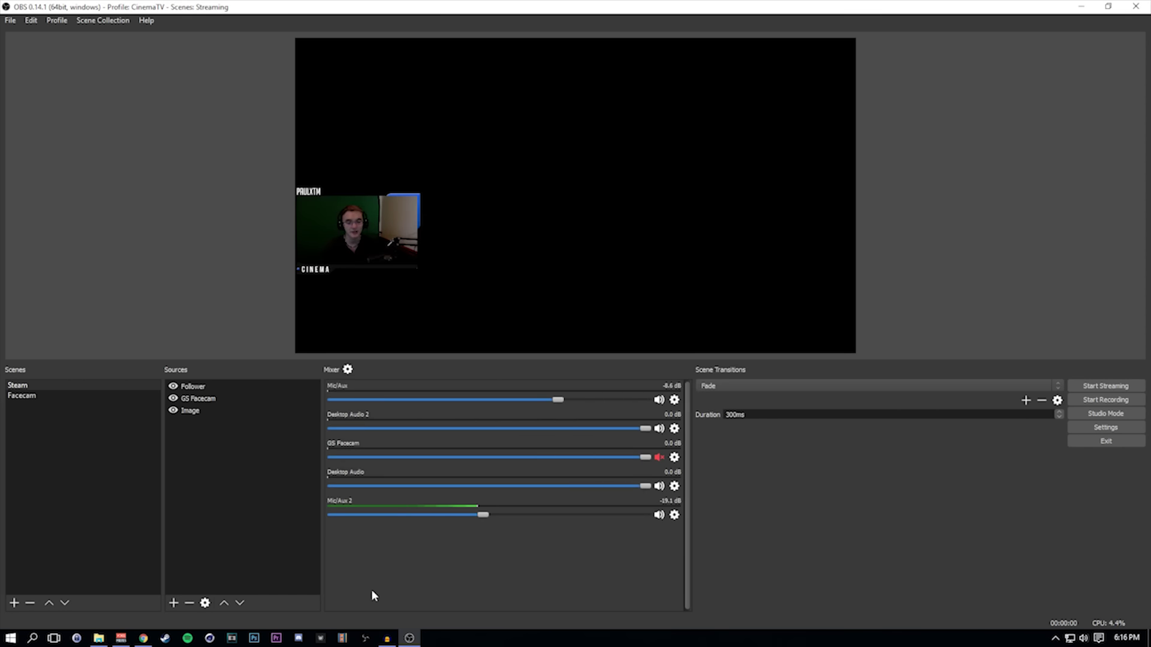
{"action": "left_click", "coordinate": [119, 638]}
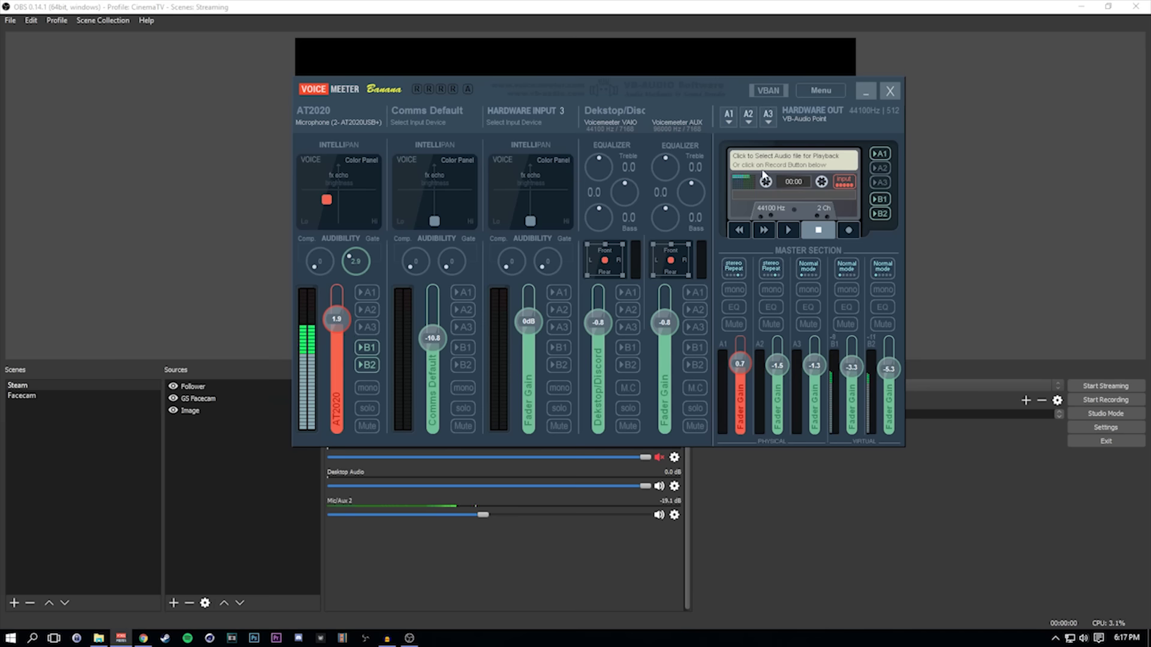
Minimize the Voicemeeter mixer and show the Facecam webcam scene in OBS.
{"action": "left_click", "coordinate": [866, 90]}
{"action": "left_click", "coordinate": [75, 395]}
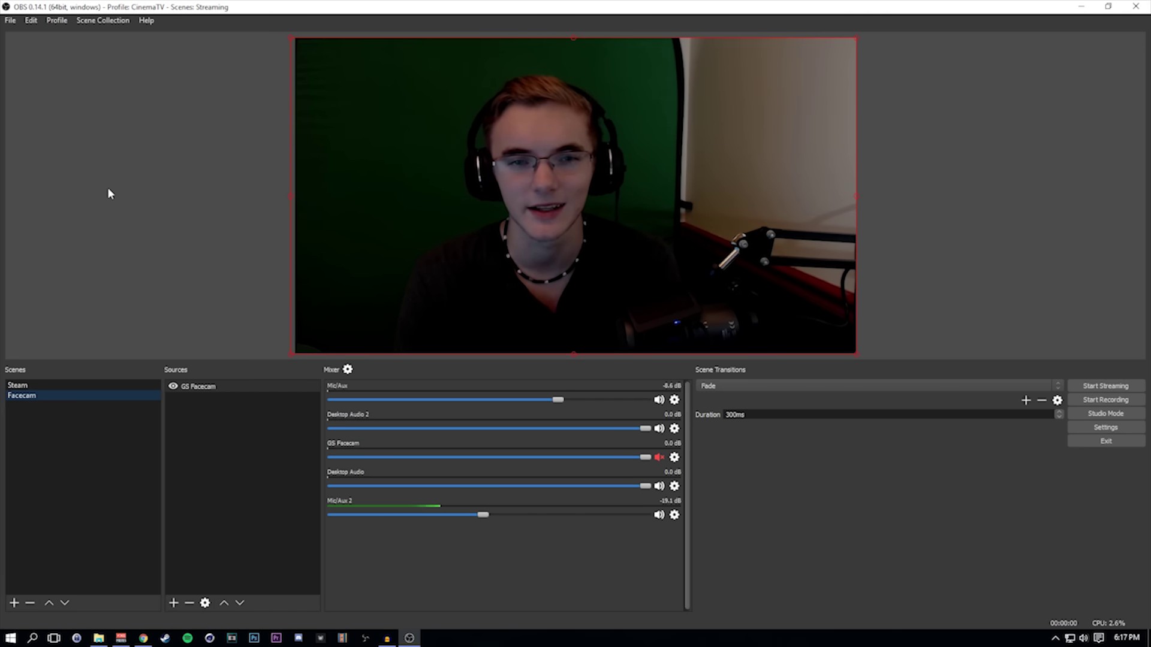
In Chrome's YouTube tab, set the video's comments dropdown to Newest first.
{"action": "left_click", "coordinate": [143, 637]}
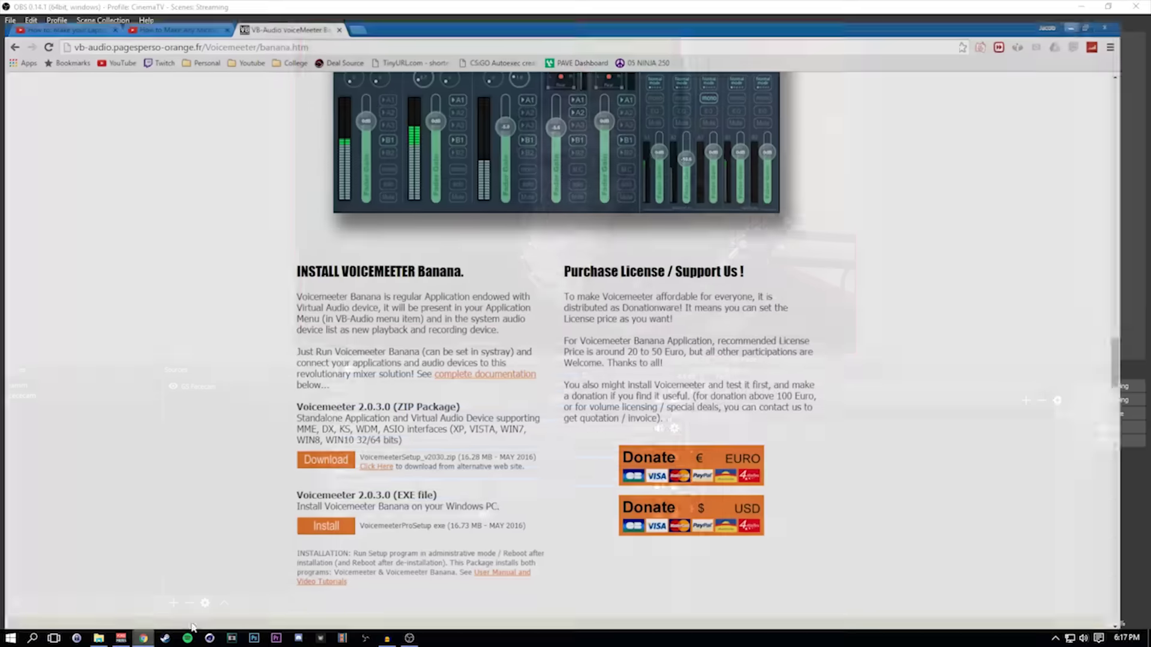
{"action": "left_click", "coordinate": [63, 7]}
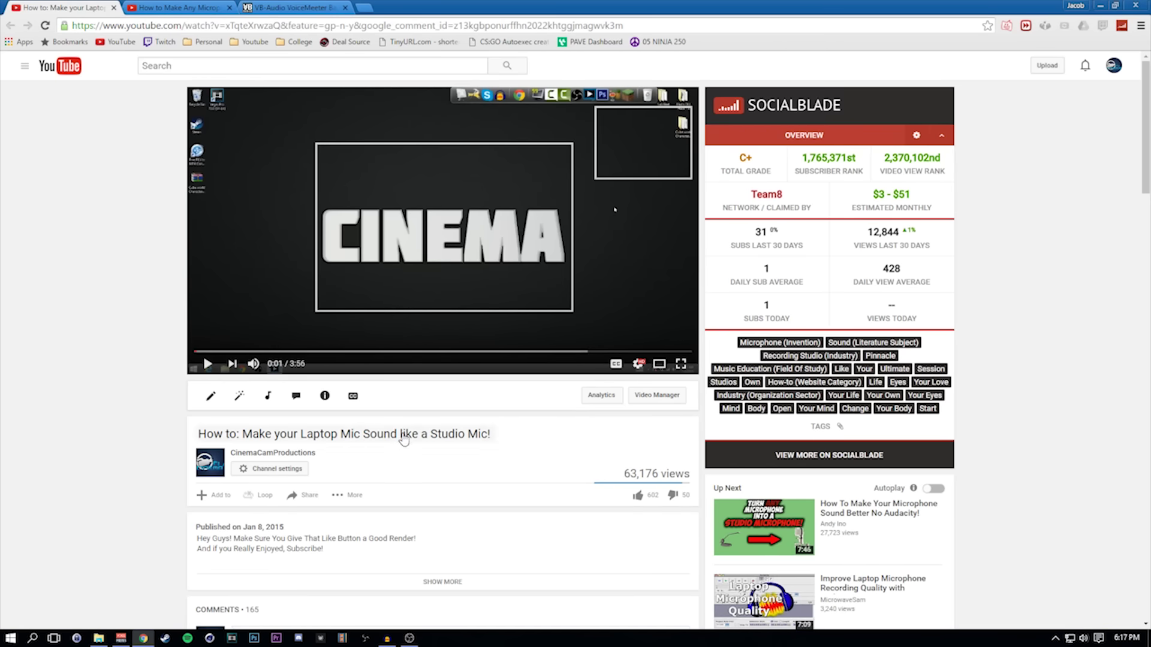
{"action": "scroll", "coordinate": [426, 429], "scroll_direction": "down", "scroll_amount": 10}
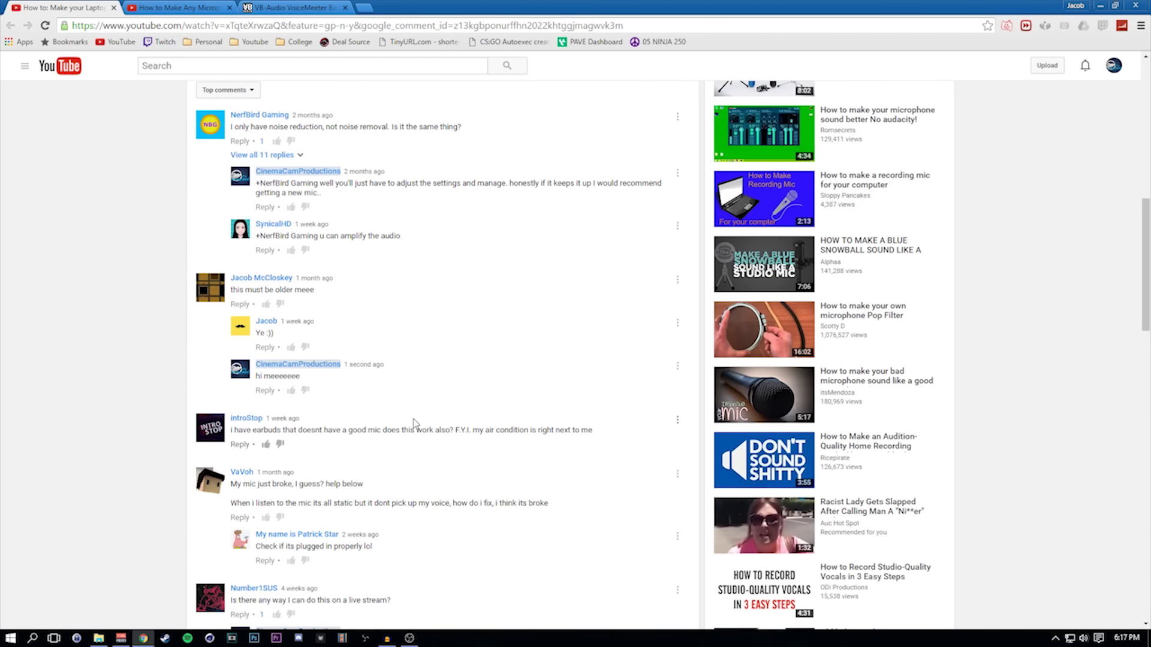
{"action": "scroll", "coordinate": [414, 419], "scroll_direction": "up", "scroll_amount": 10}
{"action": "scroll", "coordinate": [244, 441], "scroll_direction": "down", "scroll_amount": 3}
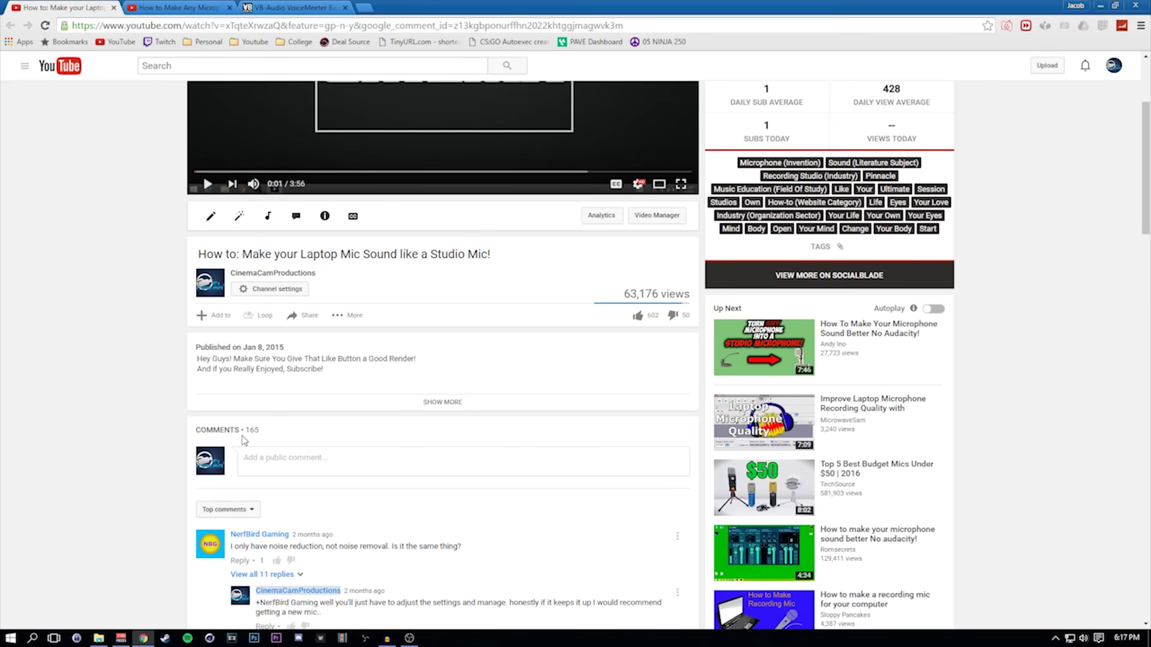
{"action": "left_click", "coordinate": [256, 510]}
{"action": "left_click", "coordinate": [264, 538]}
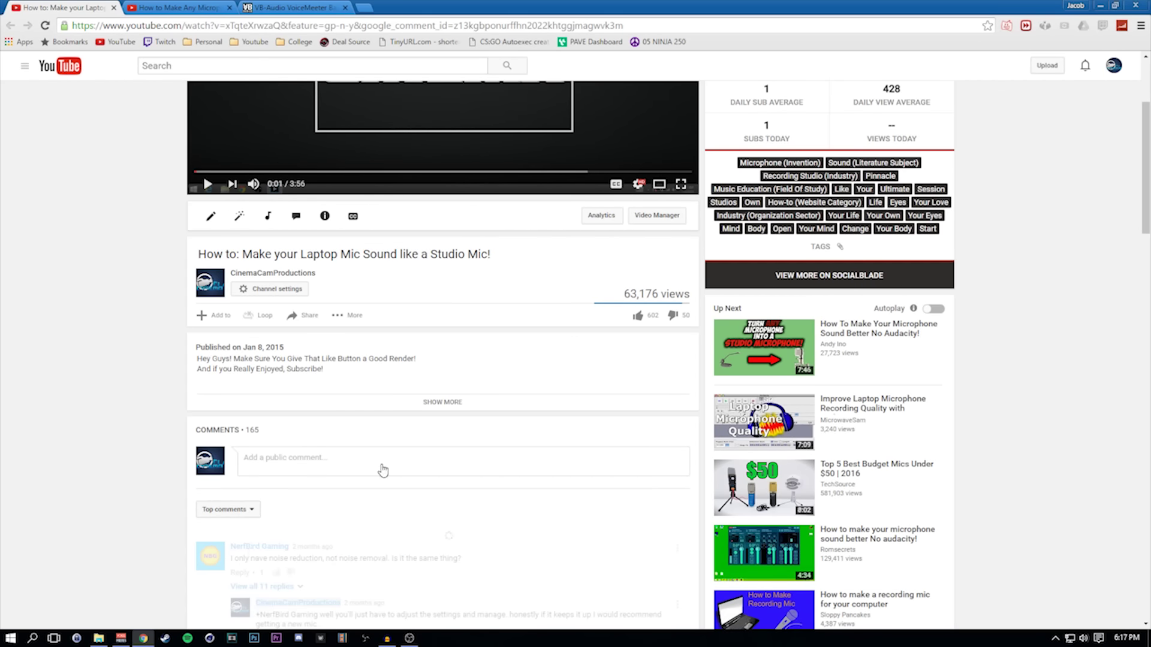
Read the first newest comment, then minimize Chrome to reveal OBS's Facecam preview.
{"action": "scroll", "coordinate": [422, 506], "scroll_direction": "down", "scroll_amount": 5}
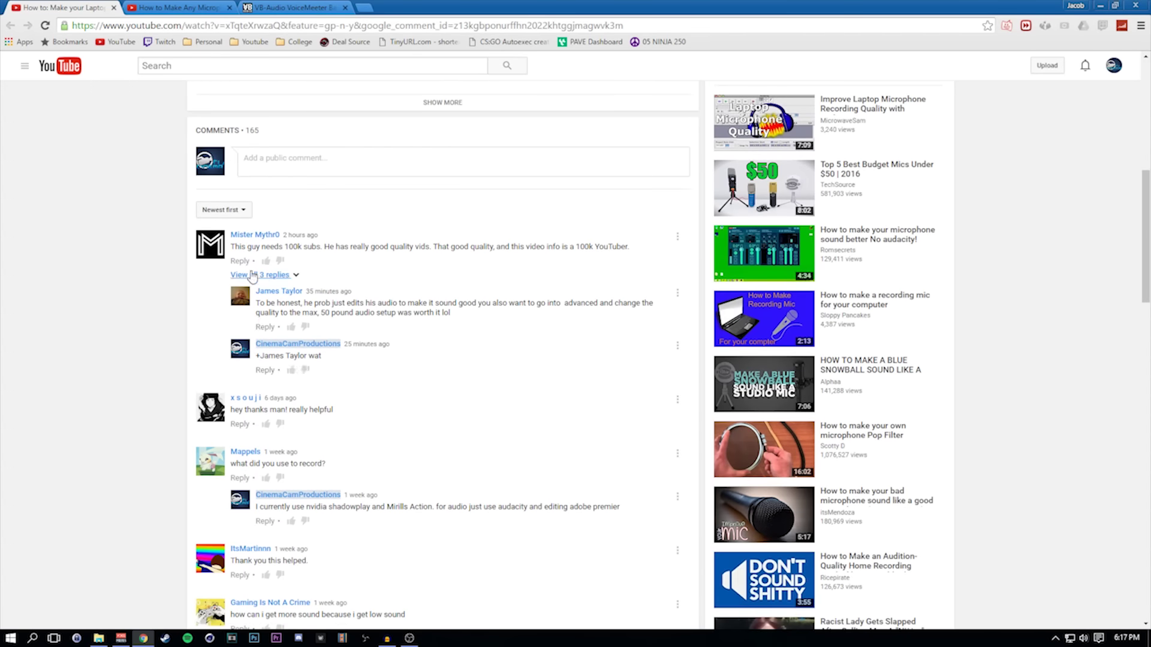
{"action": "left_click_drag", "start_coordinate": [235, 246], "coordinate": [370, 247]}
{"action": "left_click", "coordinate": [371, 247]}
{"action": "scroll", "coordinate": [387, 372], "scroll_direction": "up", "scroll_amount": 8}
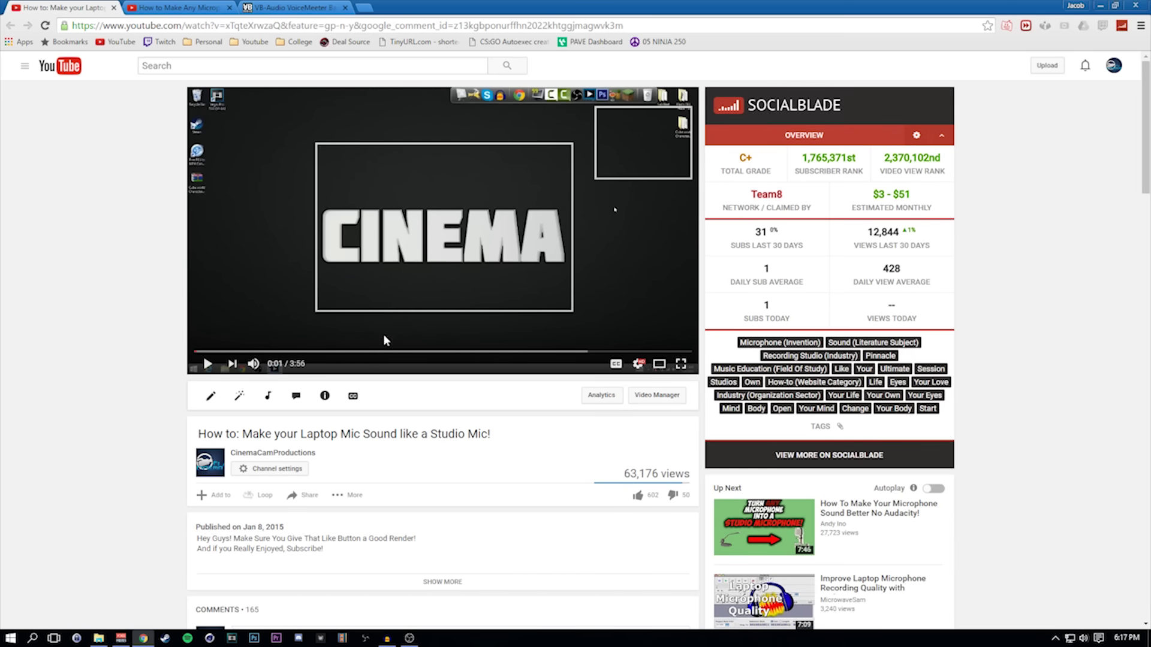
{"action": "left_click", "coordinate": [1104, 7]}
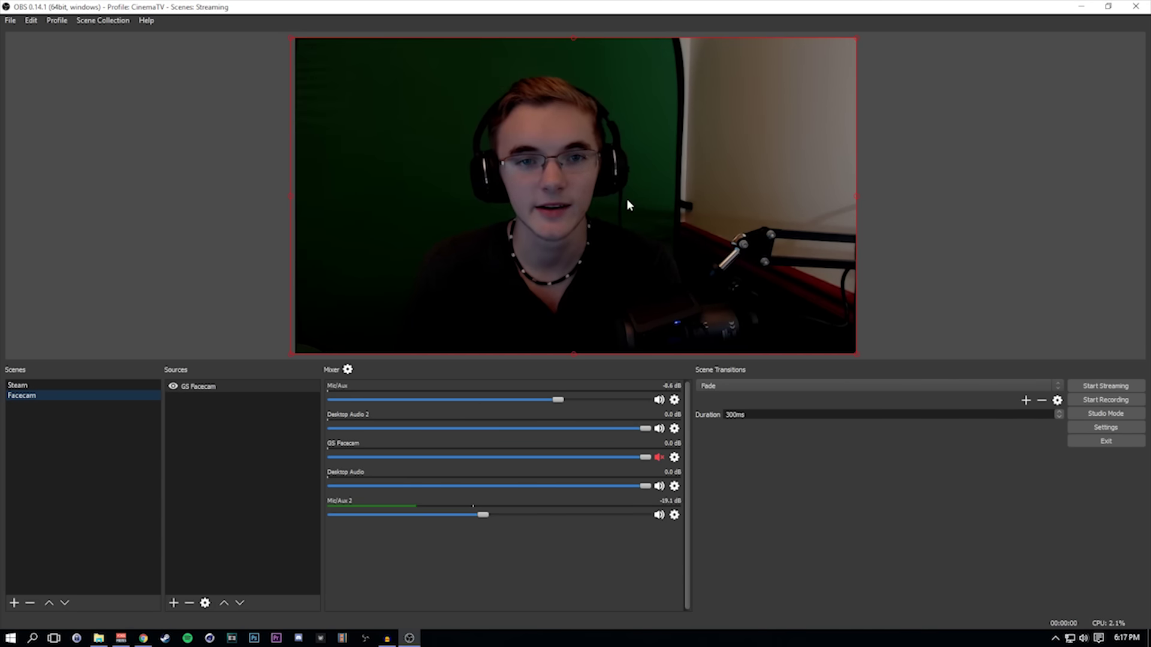